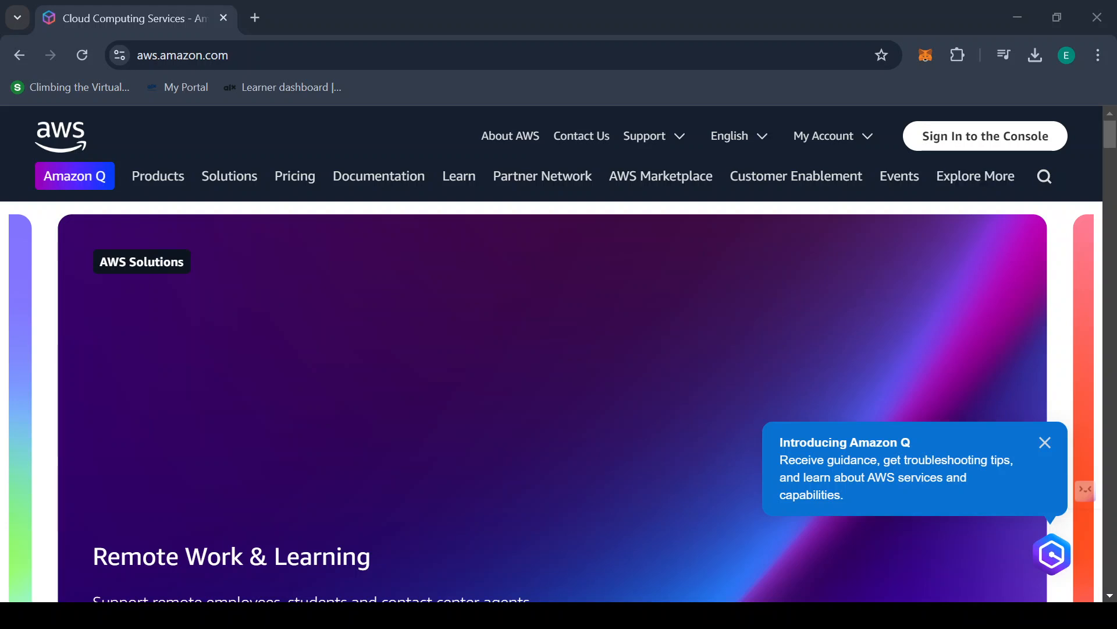
Open the AWS Management Console from the account options on the AWS home page
mouse_move(833, 136)
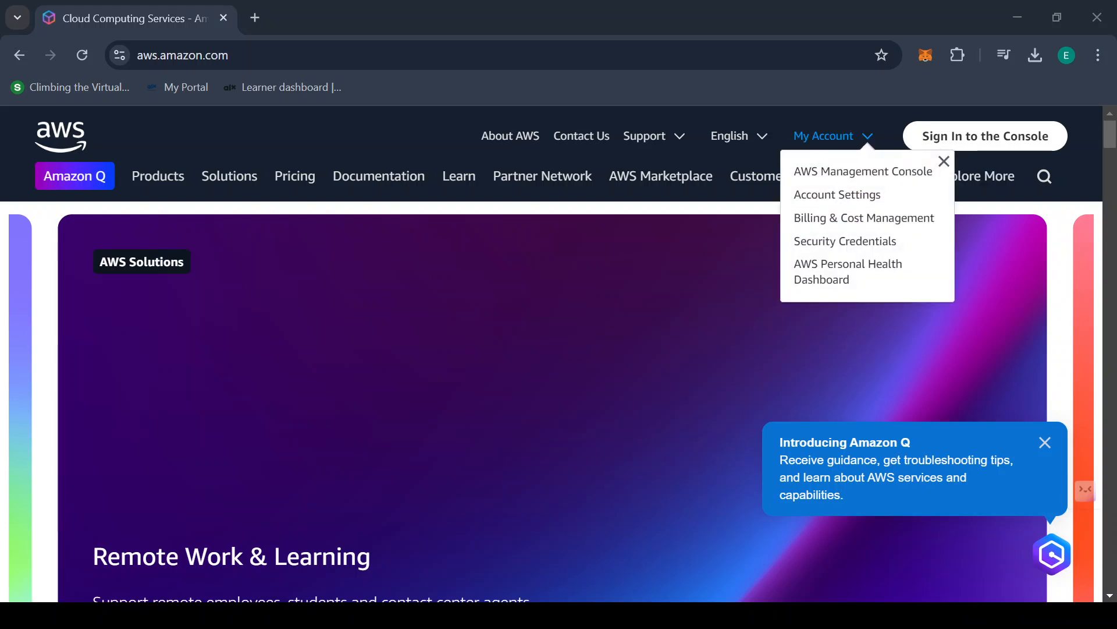
click(863, 145)
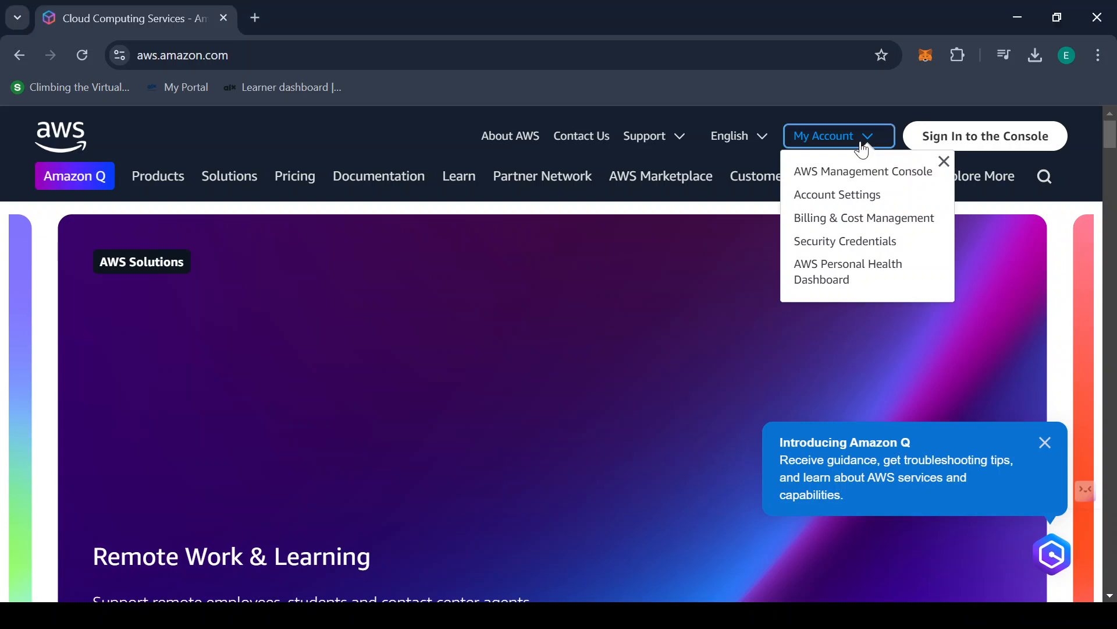
click(852, 174)
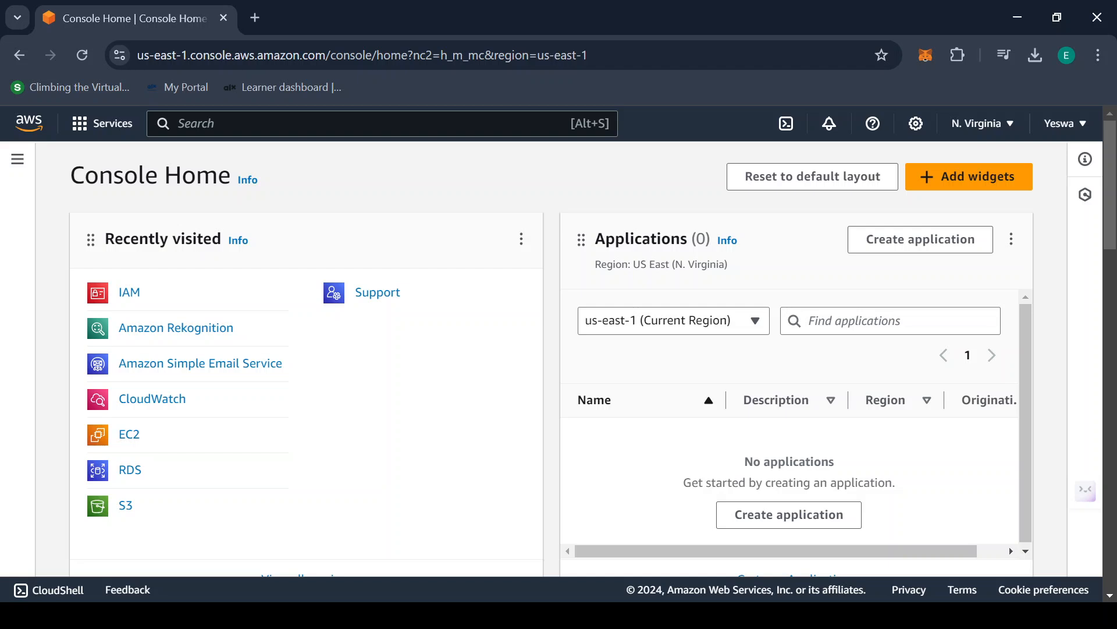
scroll(410, 323, down, 2)
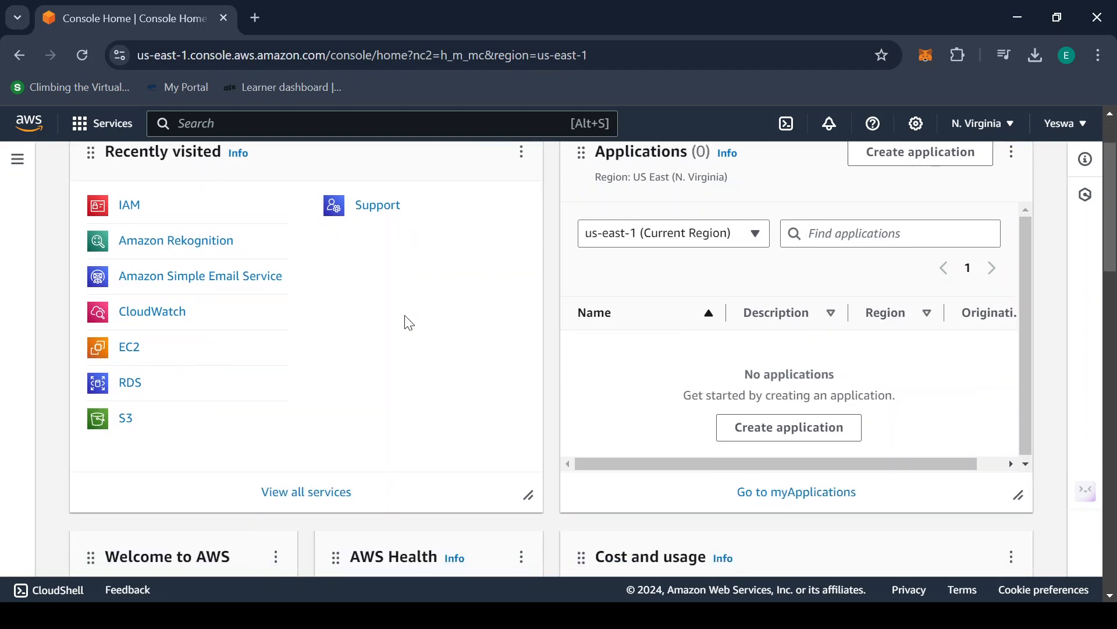
scroll(409, 323, up, 2)
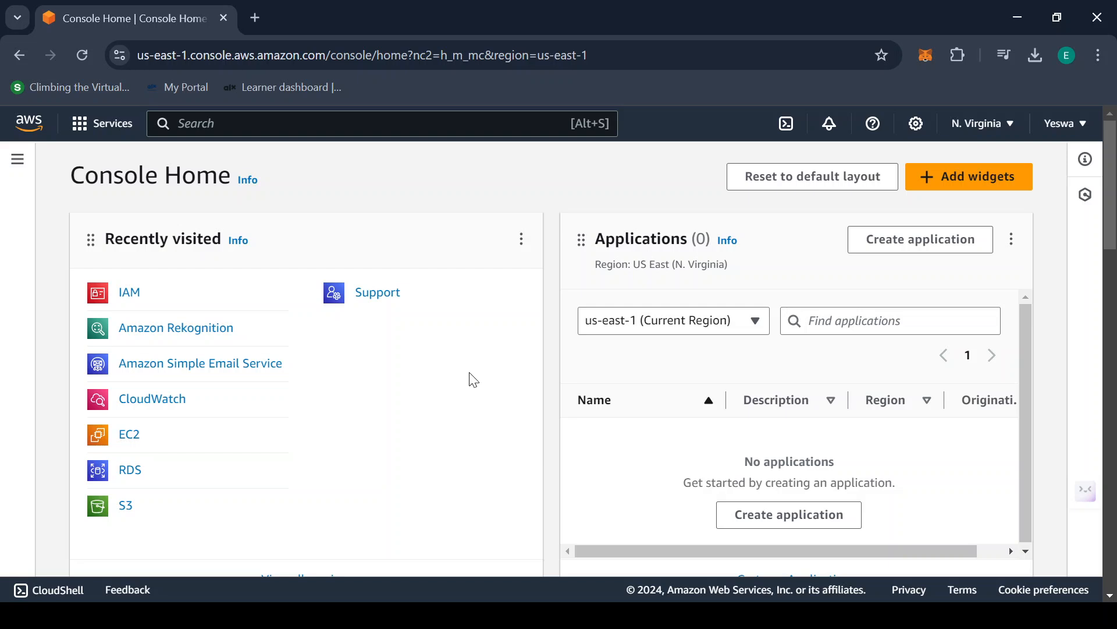
scroll(507, 375, down, 1)
scroll(506, 374, up, 1)
scroll(512, 374, down, 3)
scroll(514, 374, up, 3)
Search the console for IAM and open the service's list of users
text(IAM)
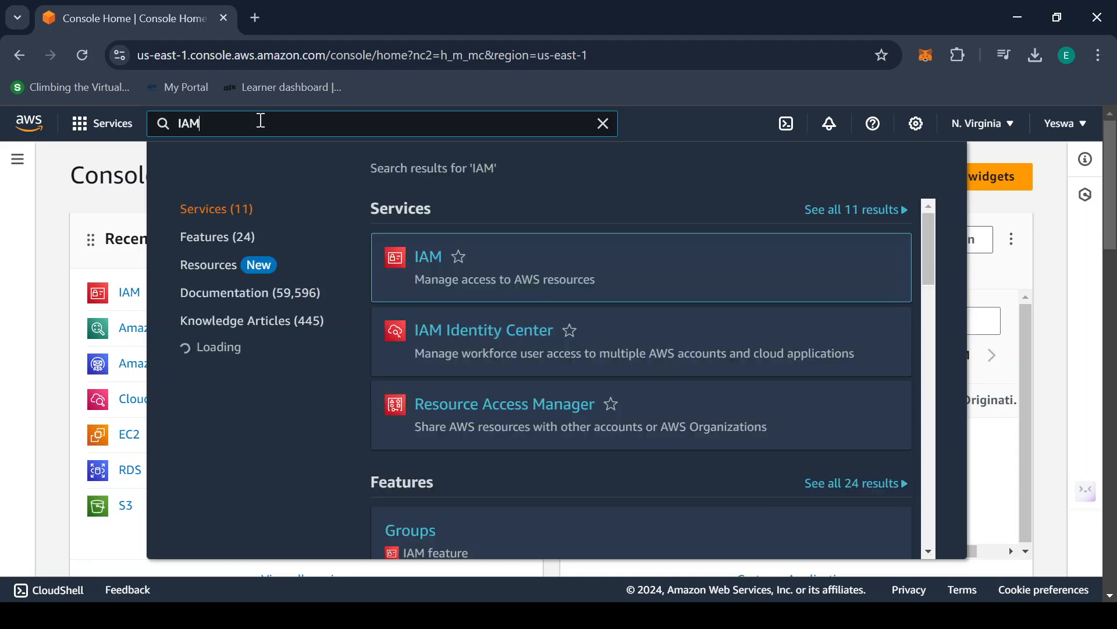
mouse_move(417, 277)
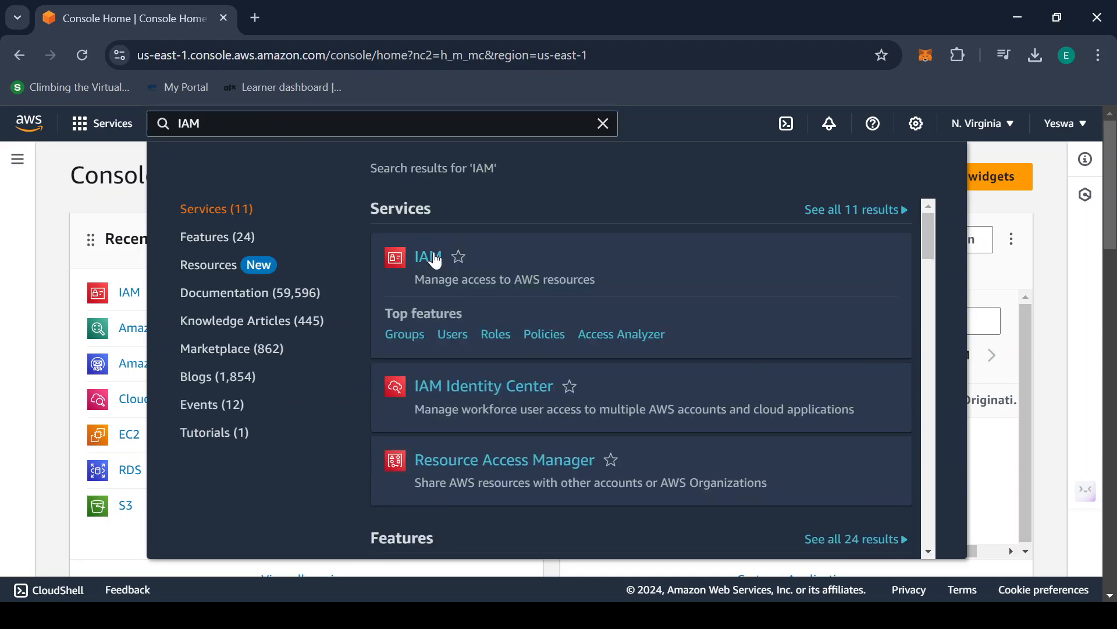
click(417, 257)
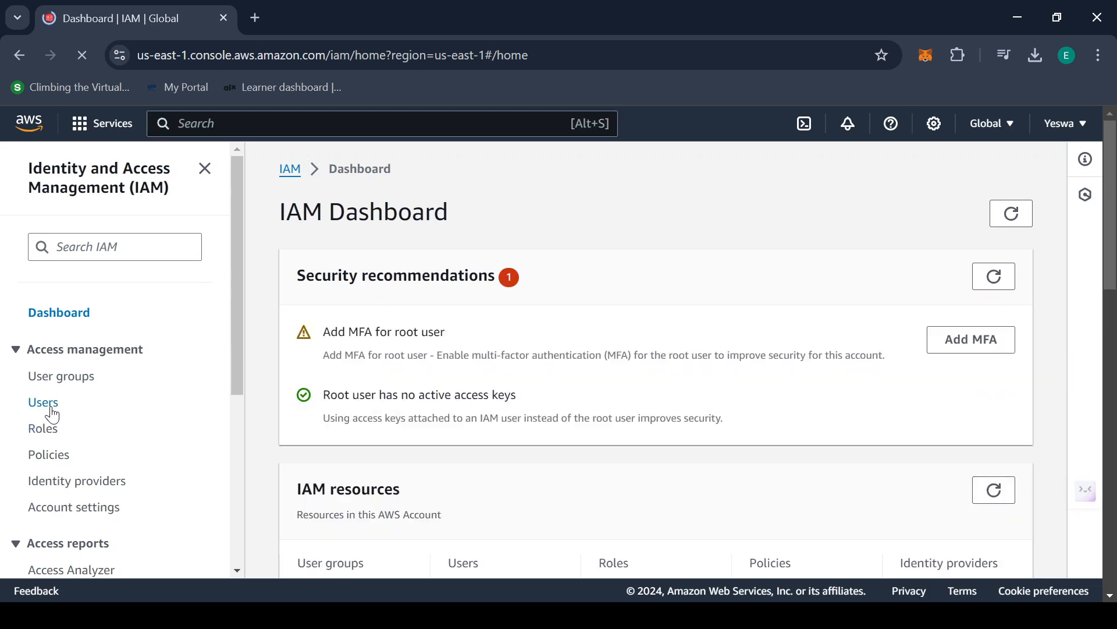
click(51, 409)
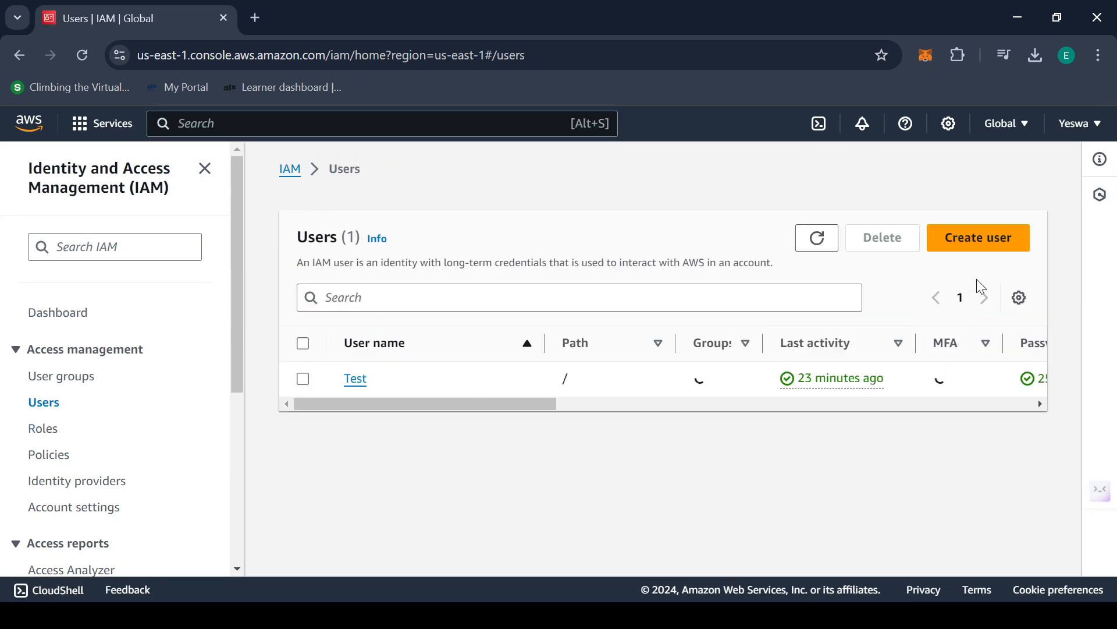
Start creating a user named Pilot with AWS Management Console access, choosing to create an IAM user
click(977, 241)
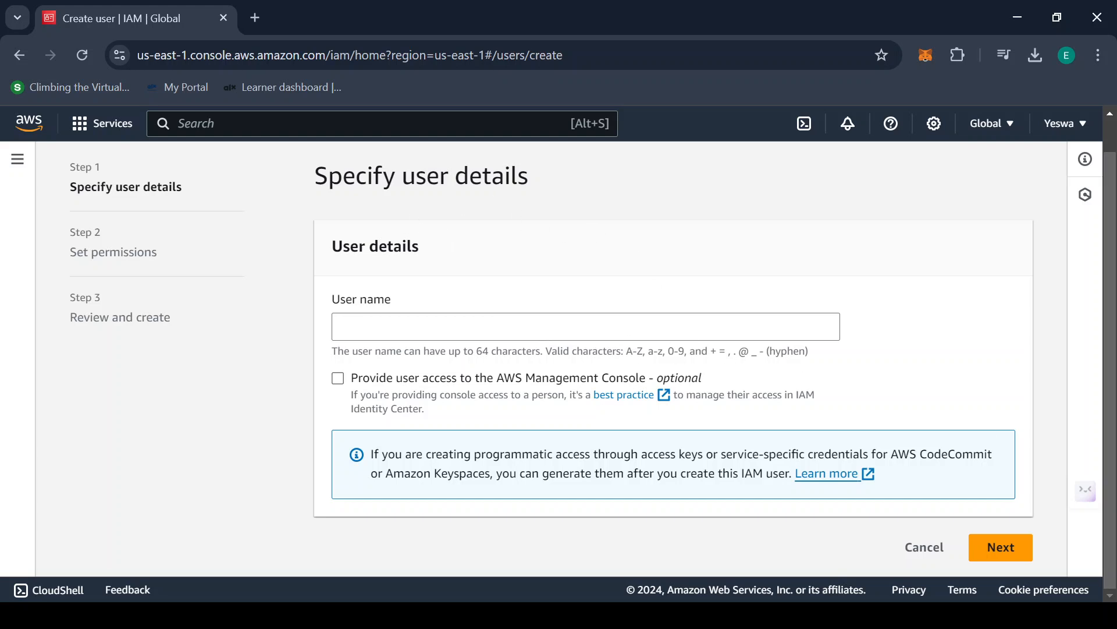
click(506, 320)
text(Pilot)
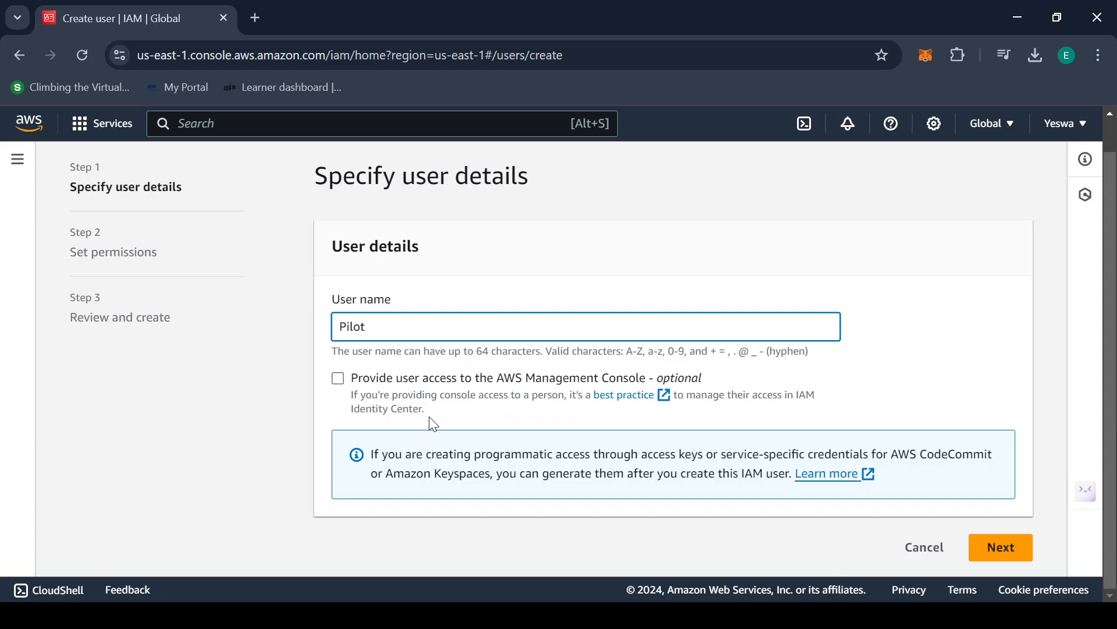
click(342, 381)
scroll(774, 303, down, 3)
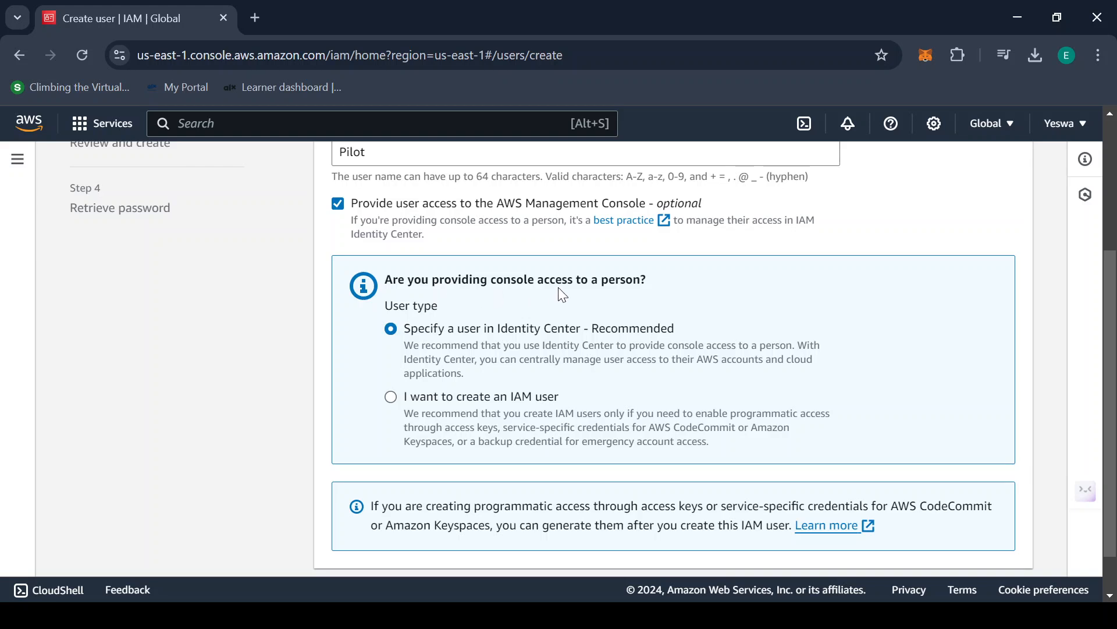
click(395, 397)
Choose a custom console password for the new user and enter the password
scroll(761, 347, down, 3)
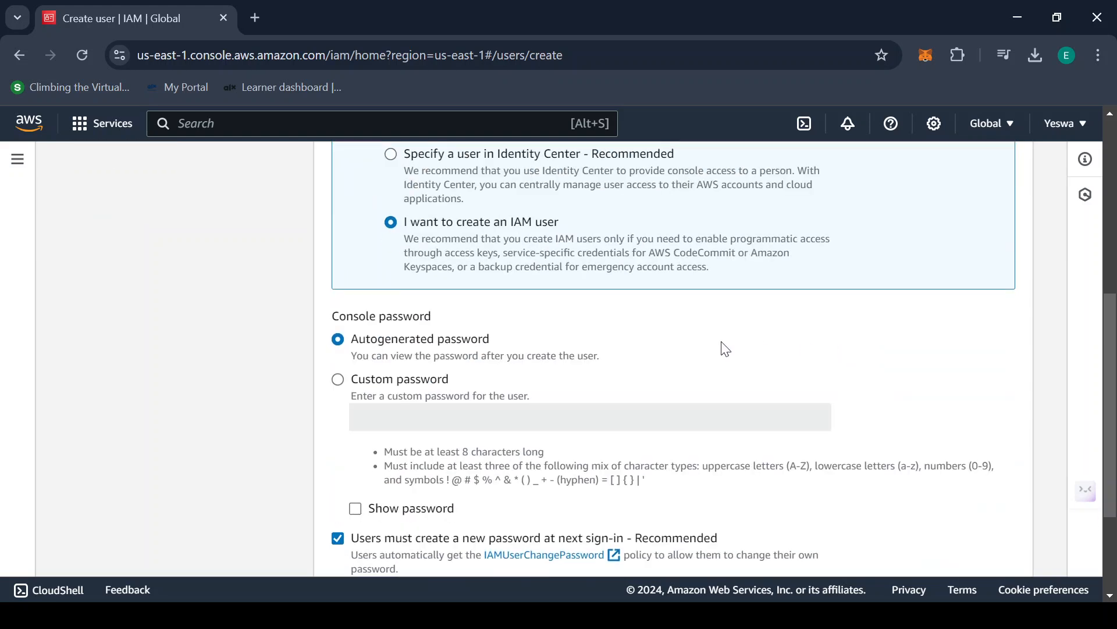
scroll(698, 331, up, 4)
scroll(851, 338, down, 4)
click(341, 383)
click(542, 422)
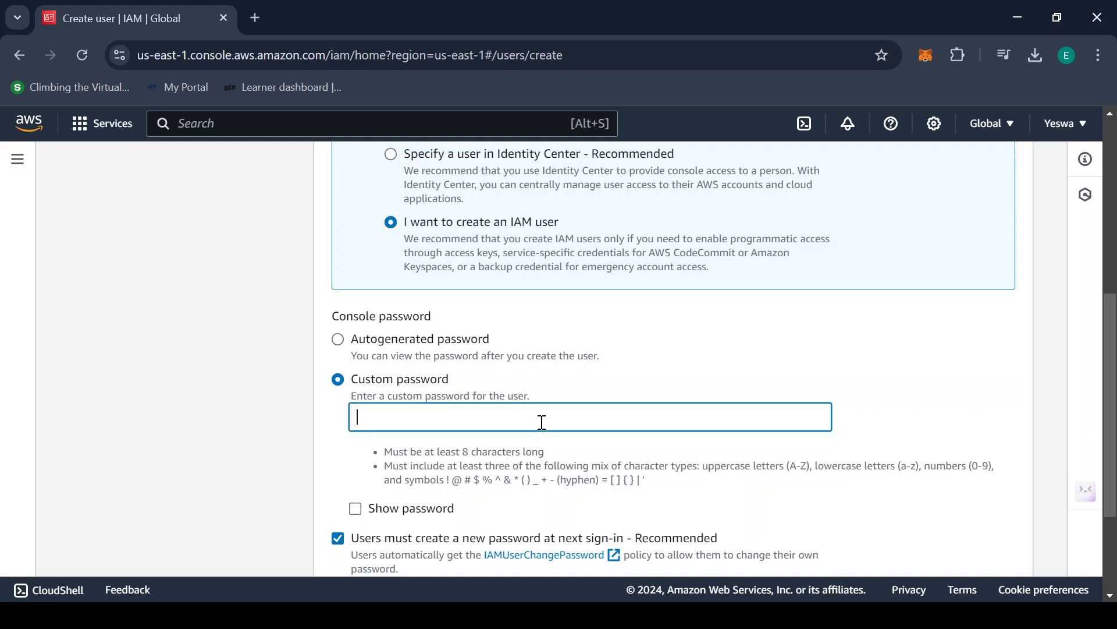
click(660, 369)
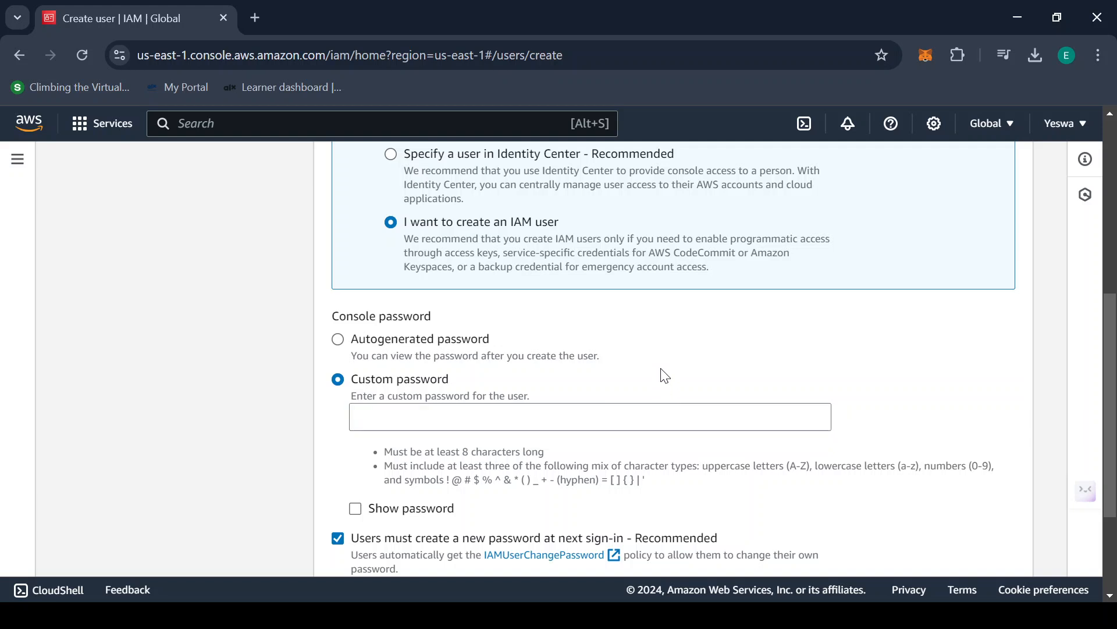
click(555, 416)
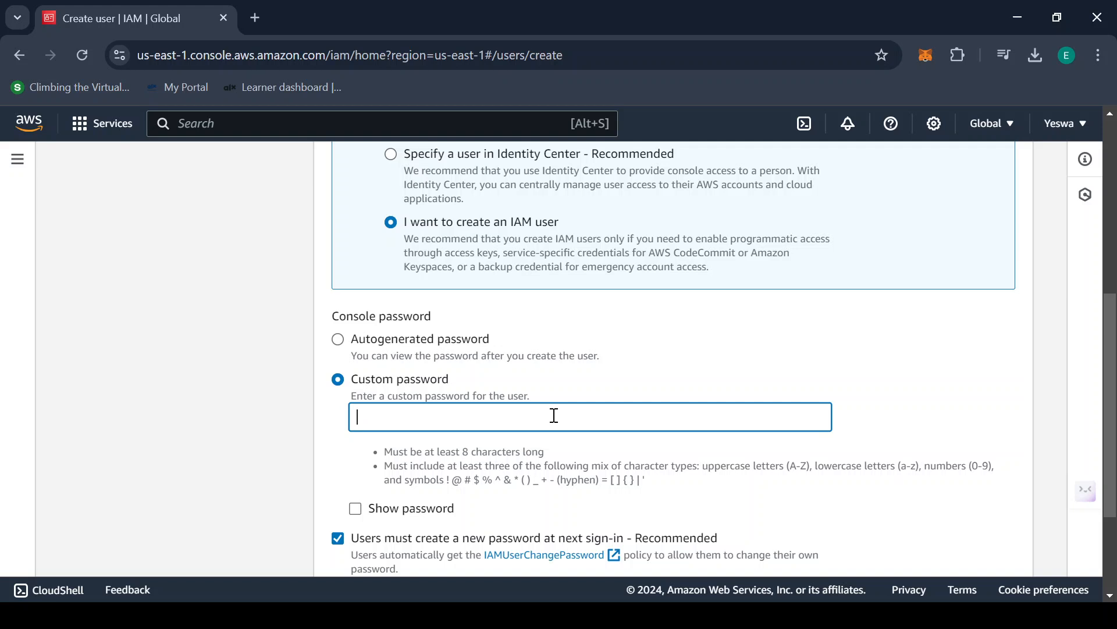
text(•••••••••••)
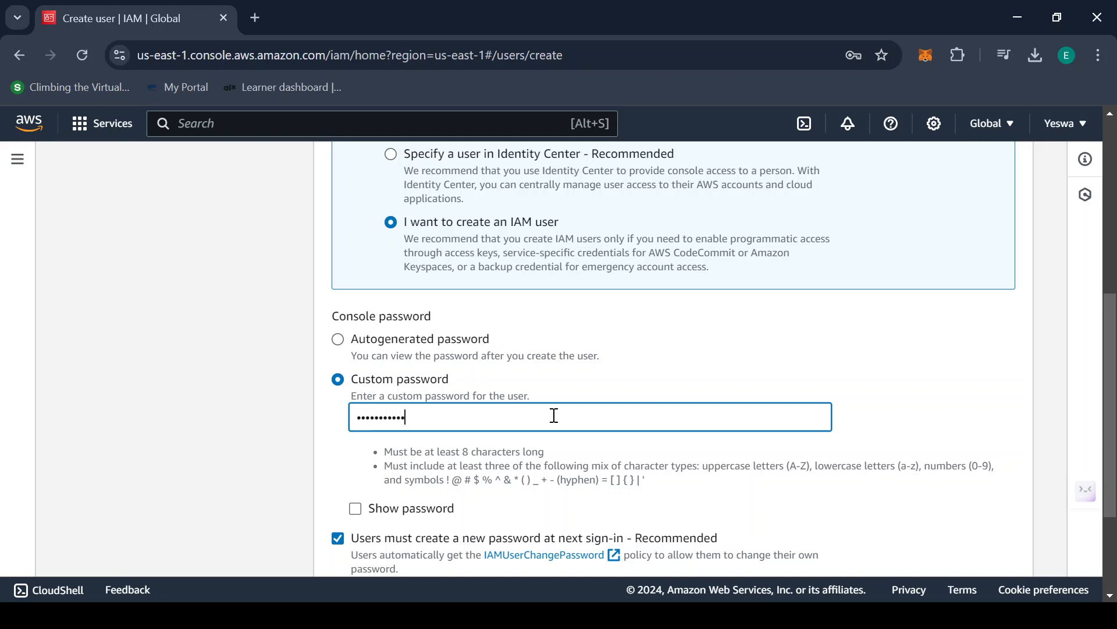
scroll(554, 414, down, 3)
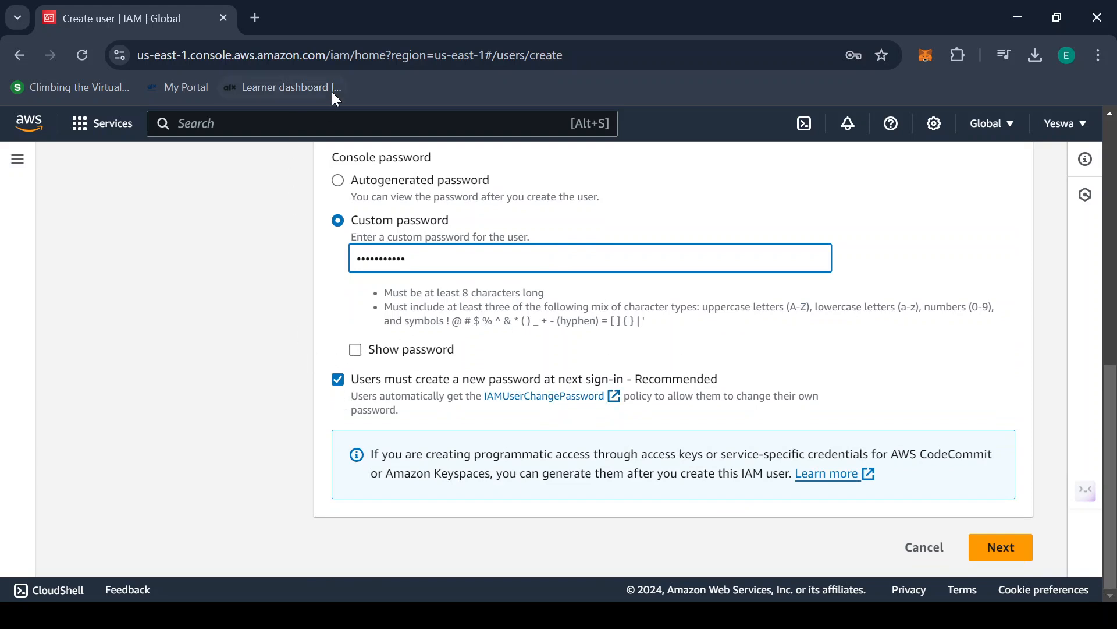
double_click(349, 15)
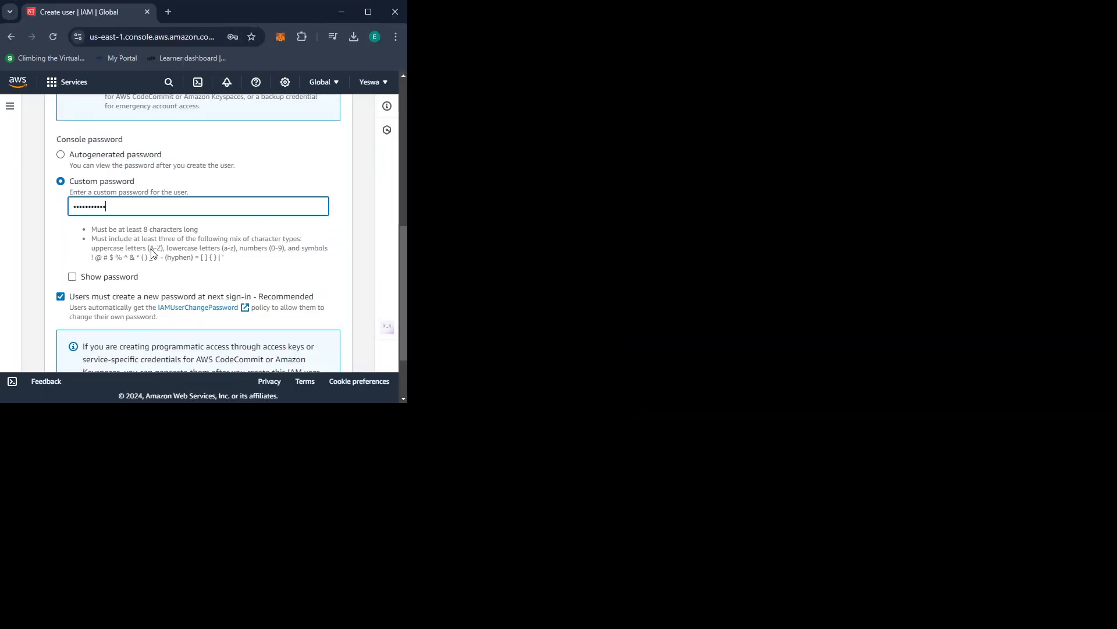
click(72, 277)
click(72, 277)
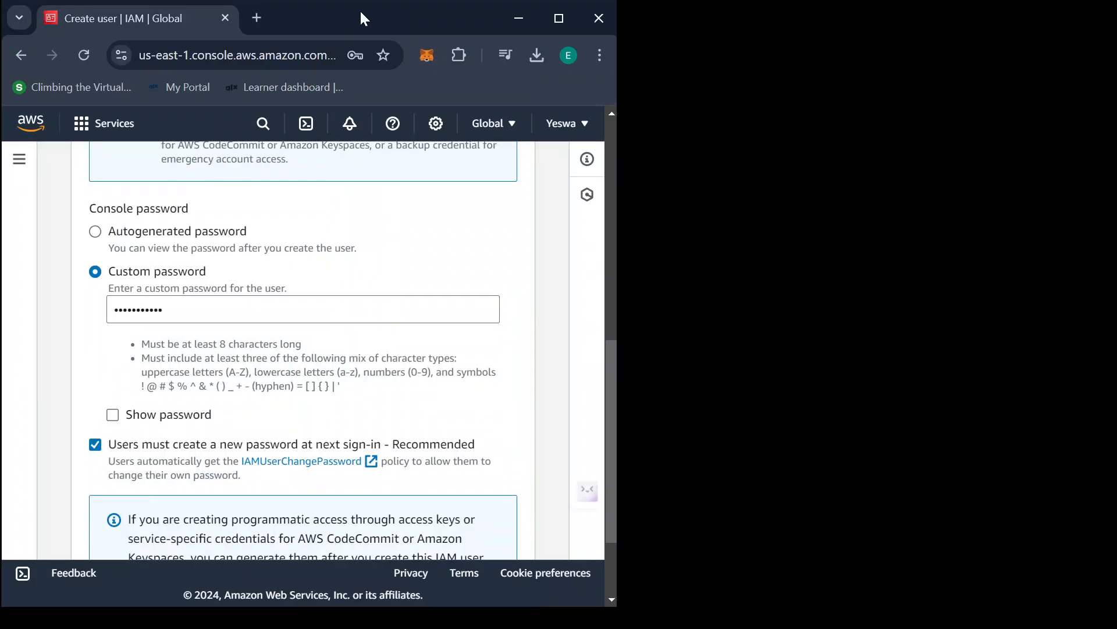
click(369, 12)
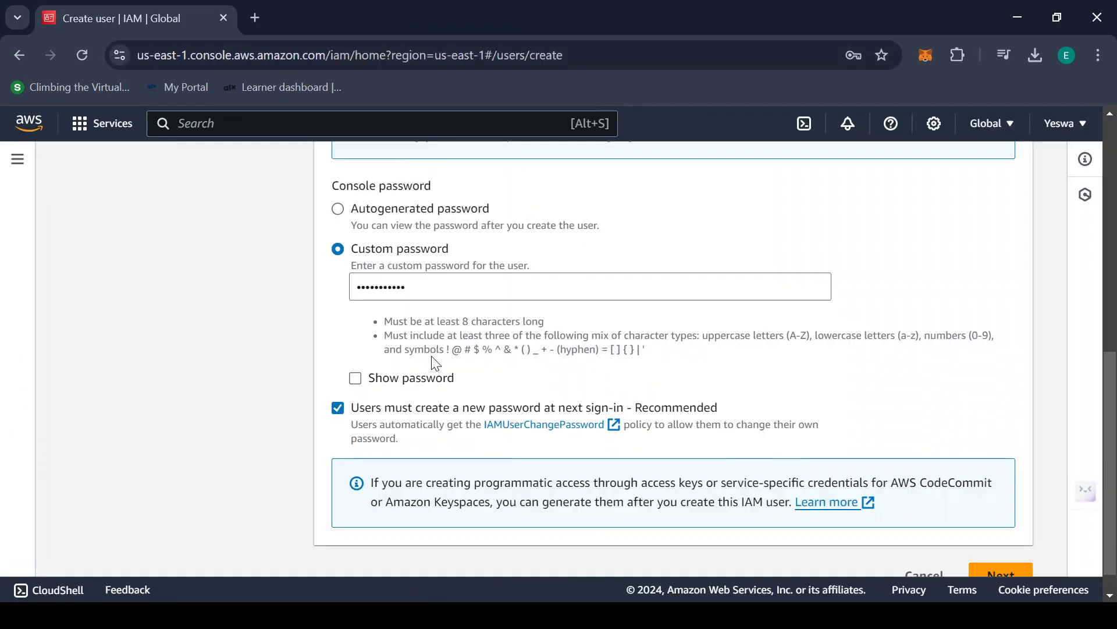
Turn off the requirement to create a new password at next sign-in and continue to the permissions settings
scroll(431, 357, down, 1)
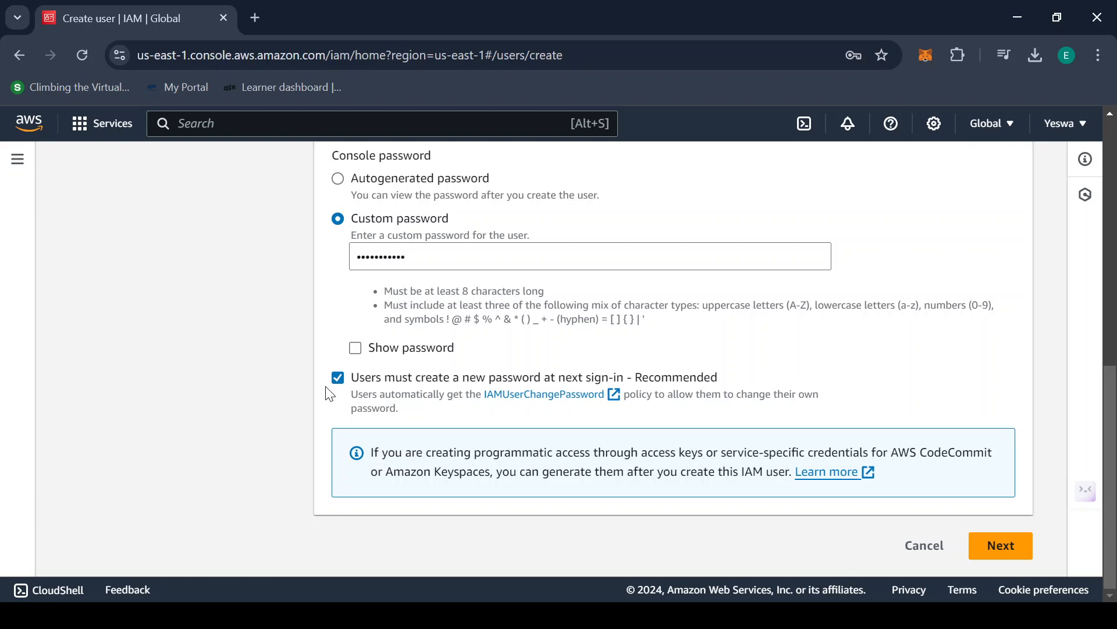
click(339, 377)
click(1007, 544)
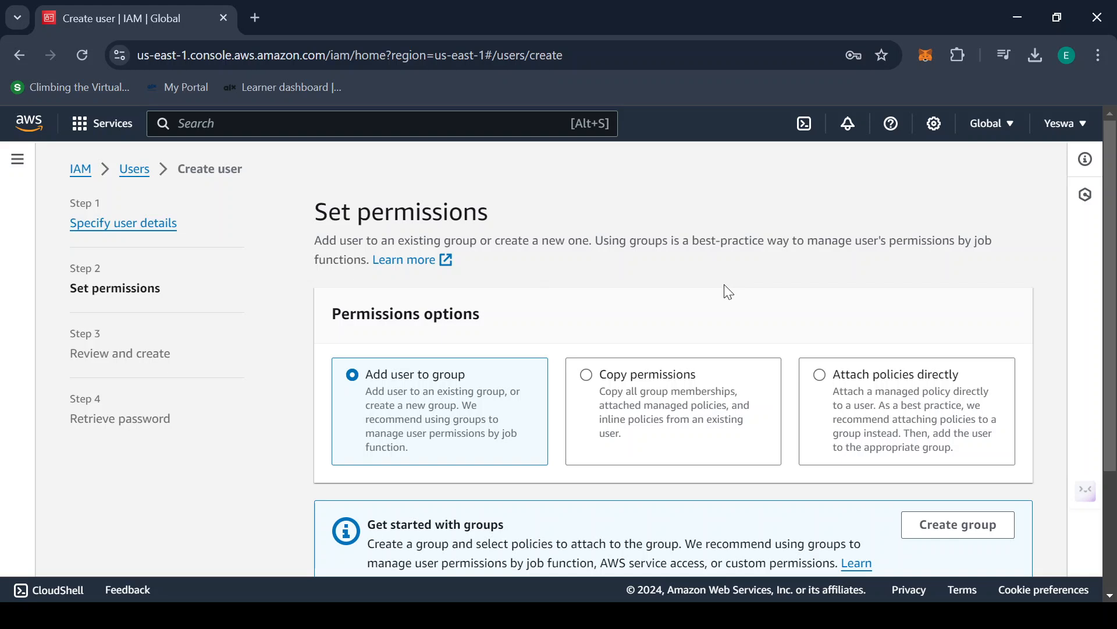
Attach the AdministratorAccess policy directly to the new user and continue to the review
scroll(729, 294, down, 1)
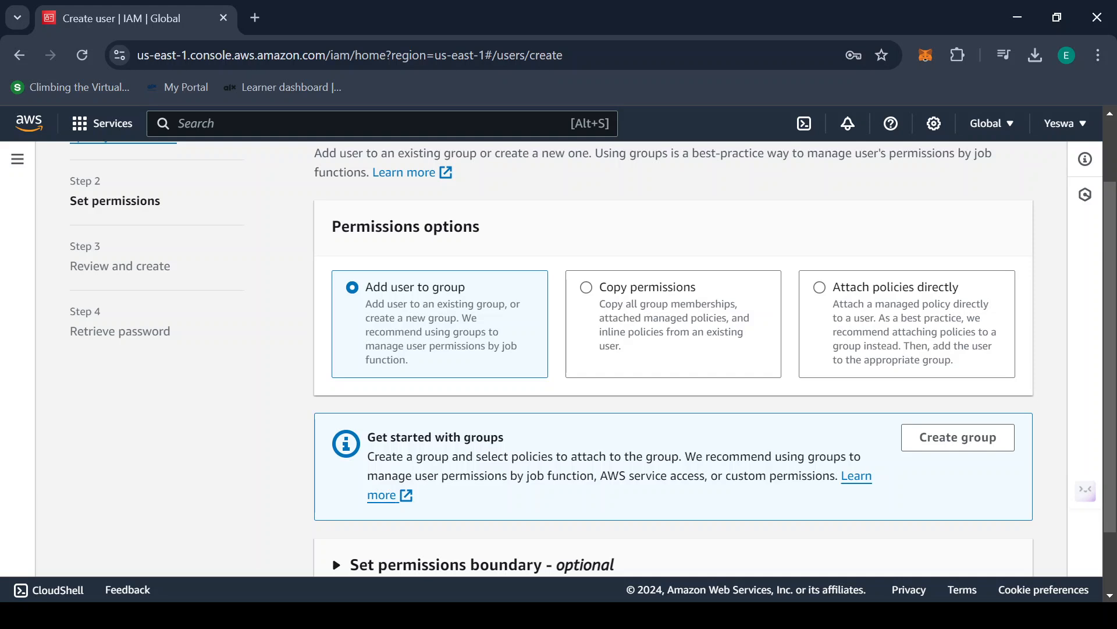
scroll(547, 250, up, 2)
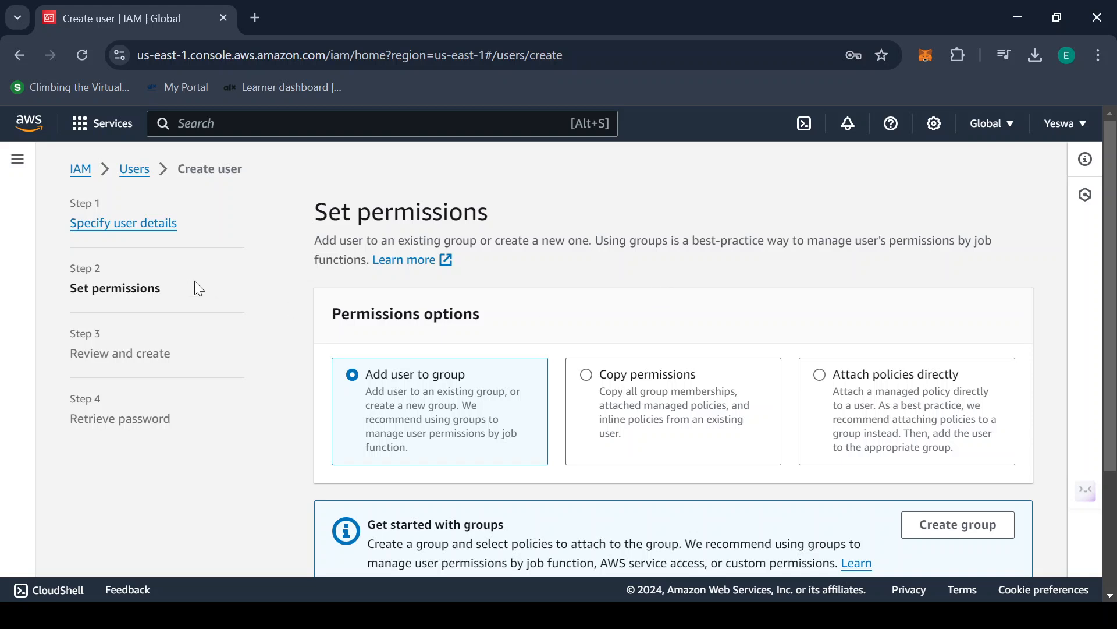
scroll(750, 294, down, 1)
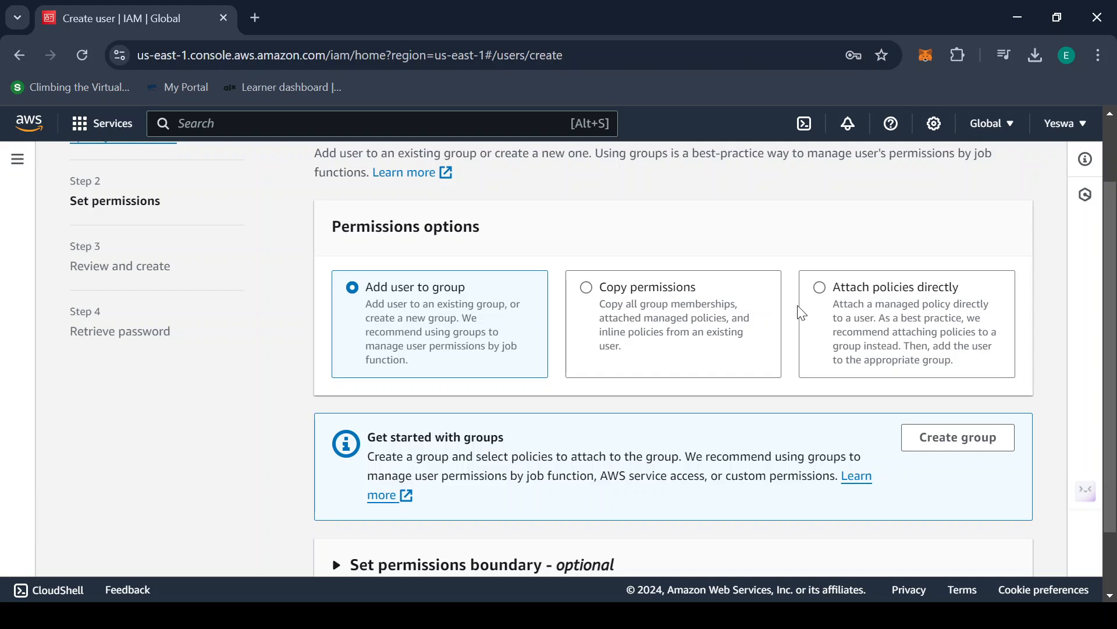
click(821, 289)
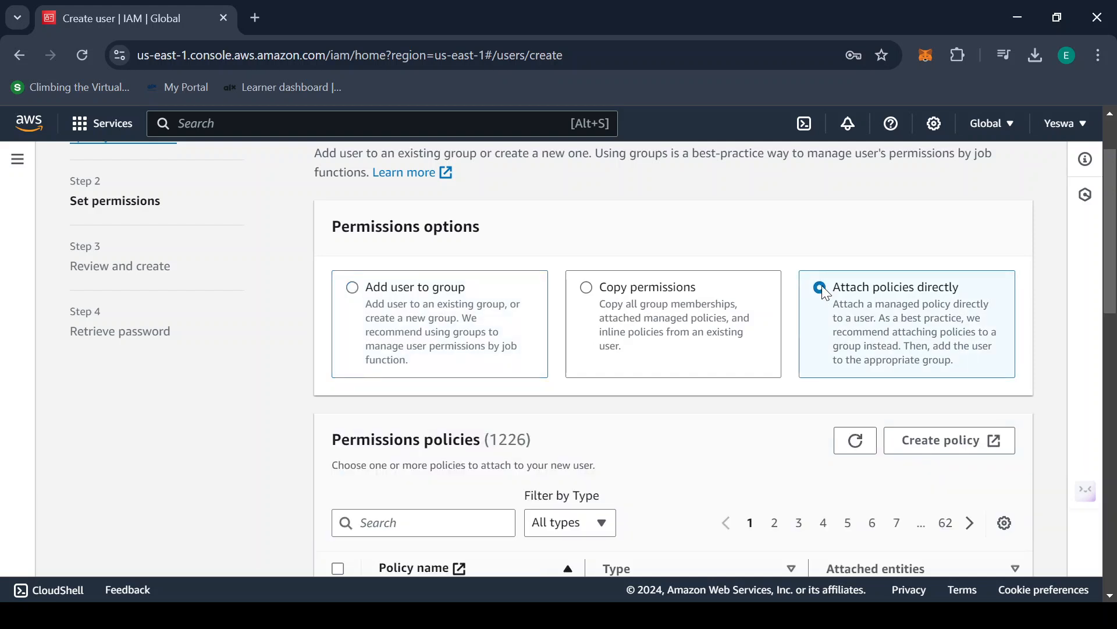
scroll(616, 299, down, 3)
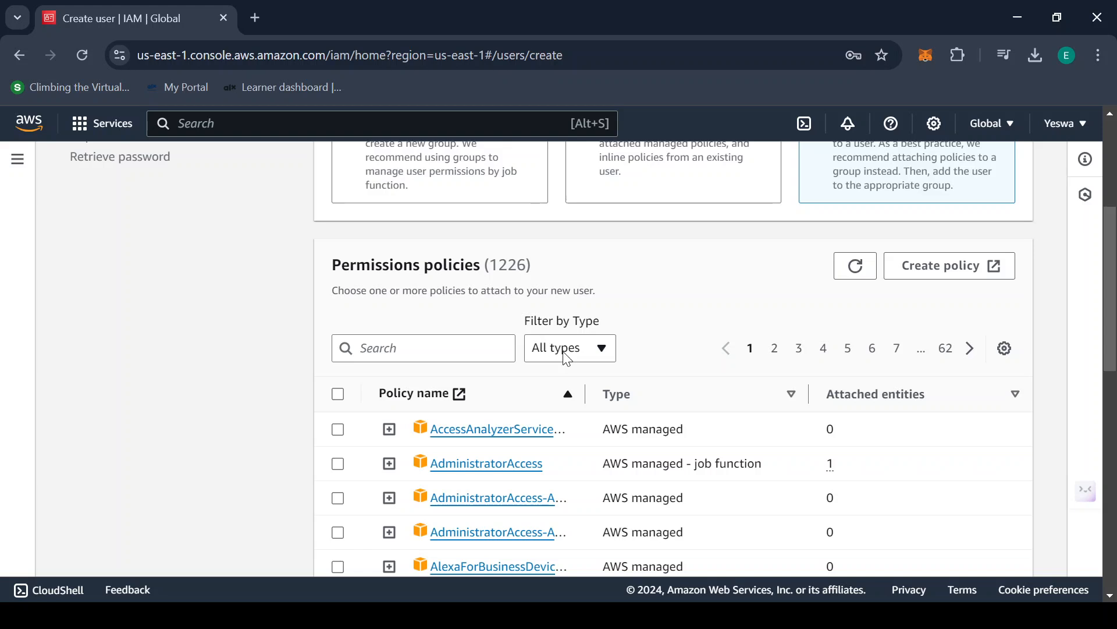
click(339, 465)
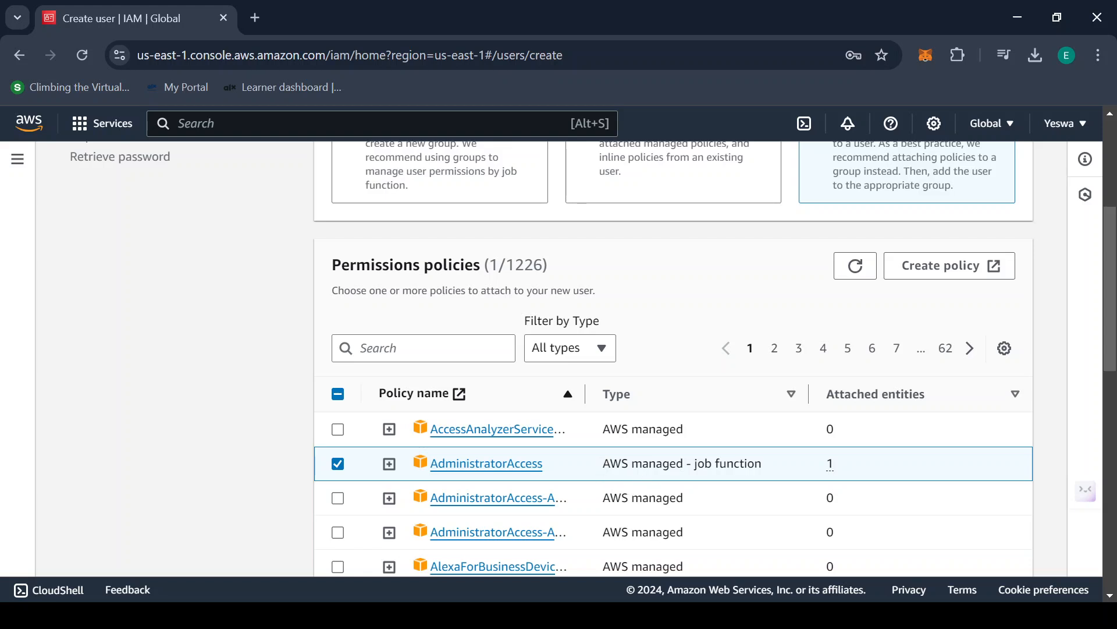
scroll(797, 266, down, 11)
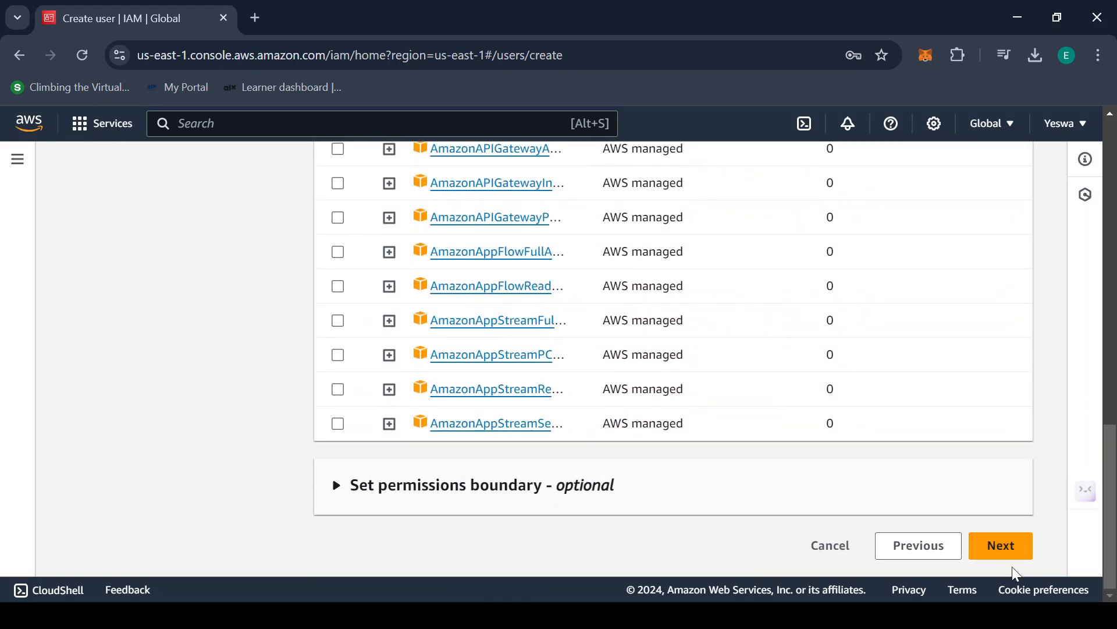
click(993, 558)
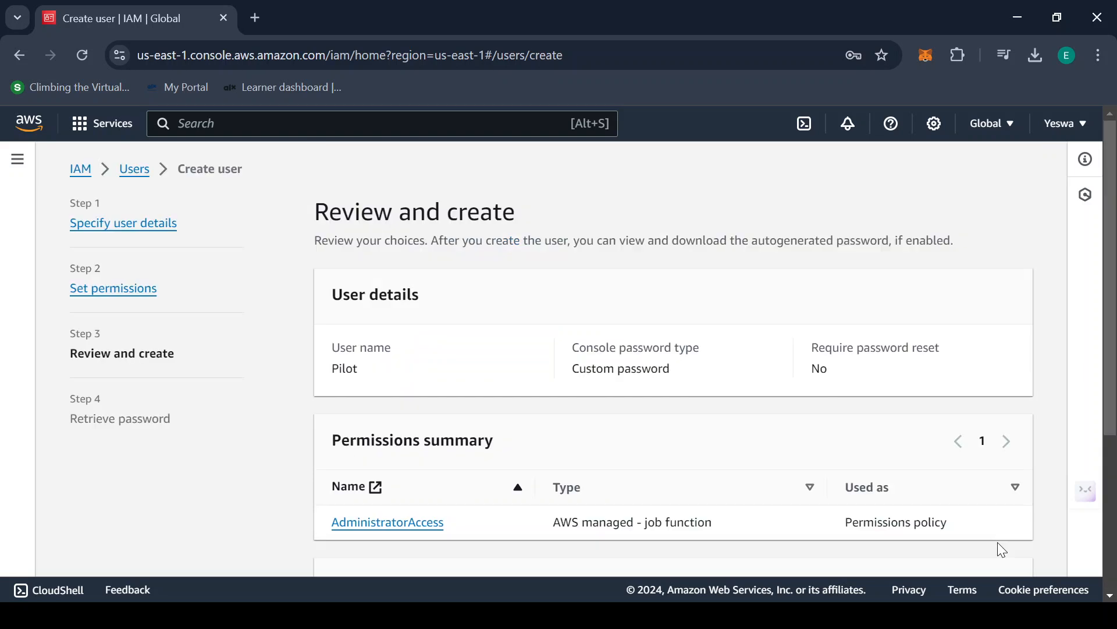
Review the user details, permissions summary and tags, and create the user
scroll(577, 291, down, 2)
scroll(444, 249, up, 2)
drag(337, 353, 629, 369)
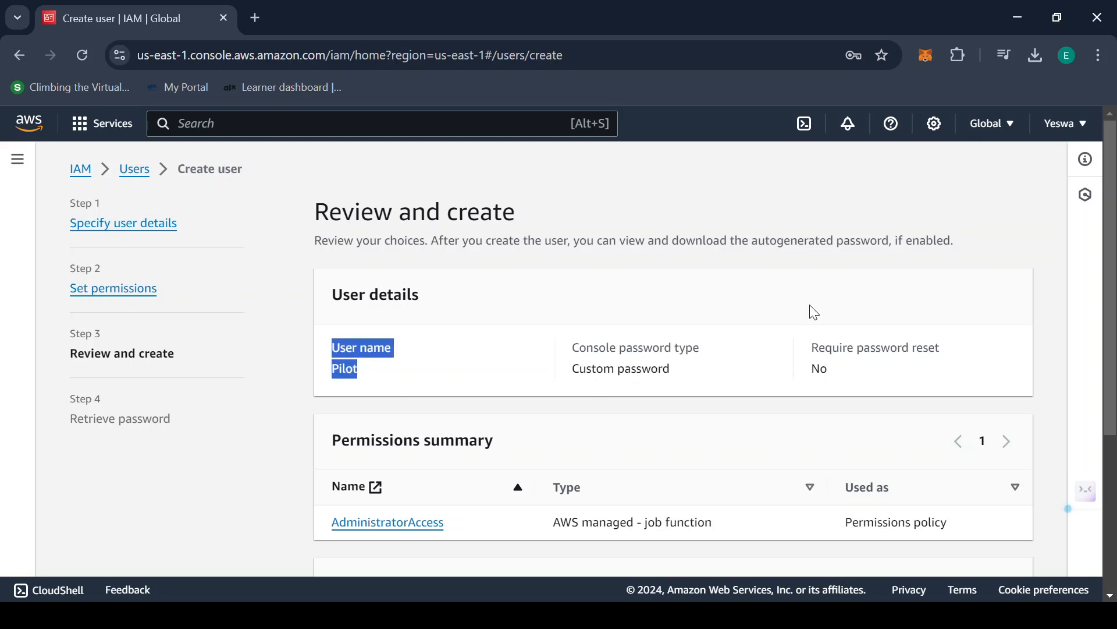
scroll(813, 300, down, 1)
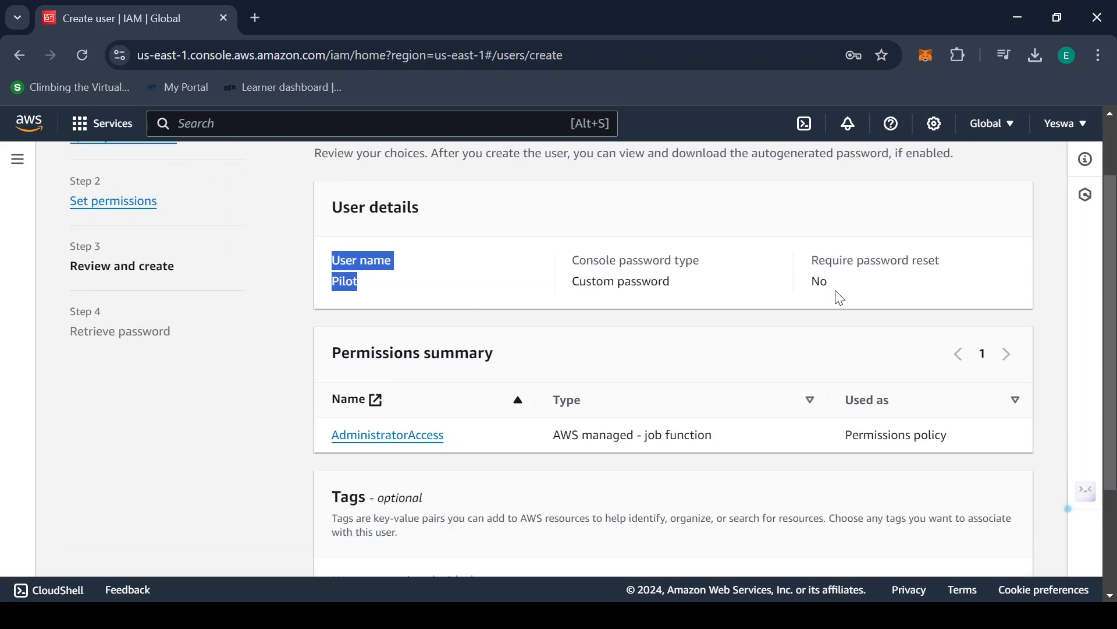
scroll(579, 265, down, 2)
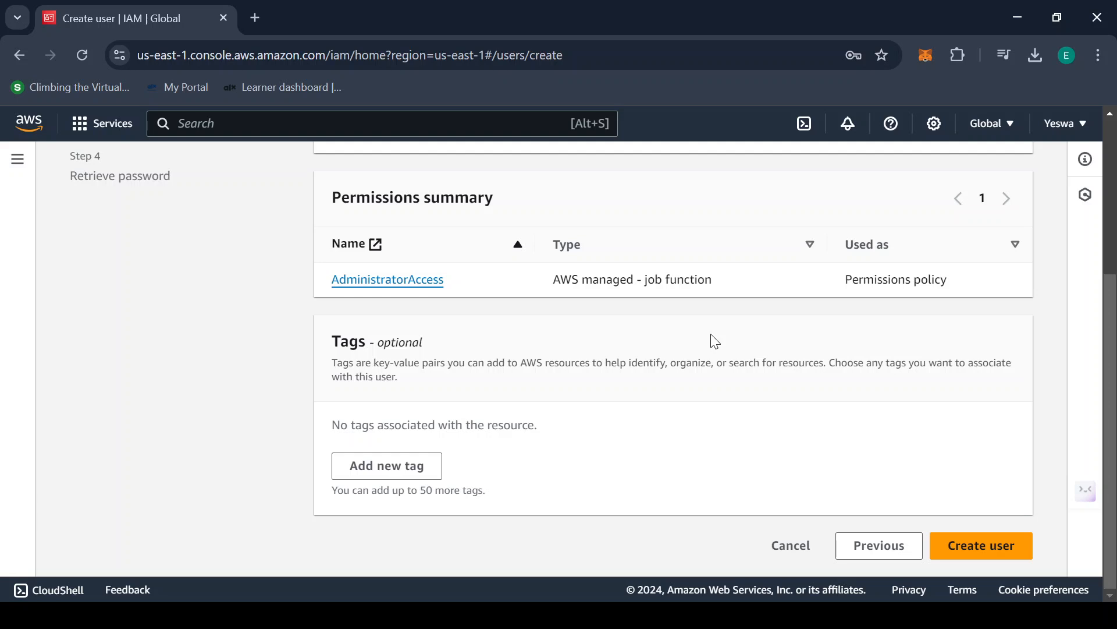
click(1000, 548)
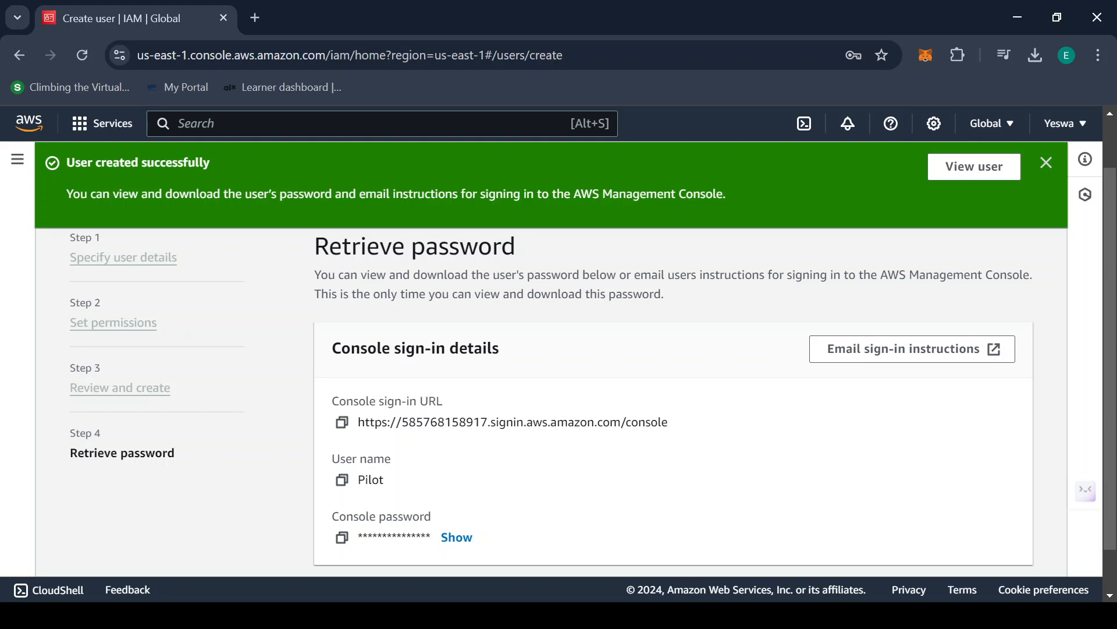
Download the new user's sign-in details as a .csv file and copy the console sign-in URL
scroll(574, 391, down, 1)
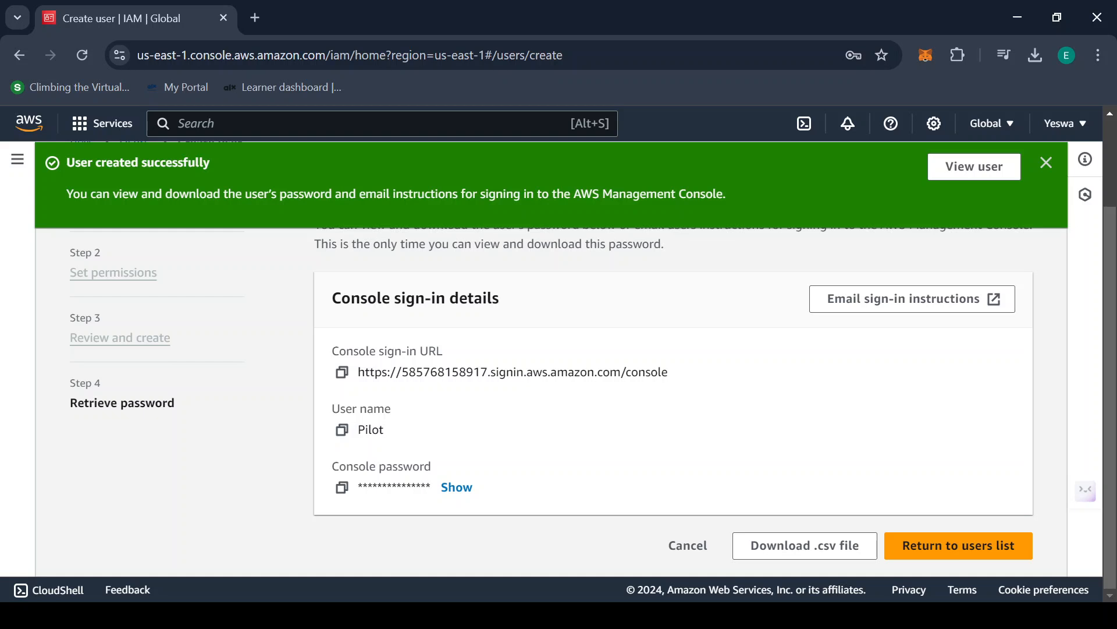
click(818, 547)
drag(360, 373, 625, 410)
click(642, 419)
click(346, 377)
Open the copied console sign-in URL in a new browser tab
click(259, 17)
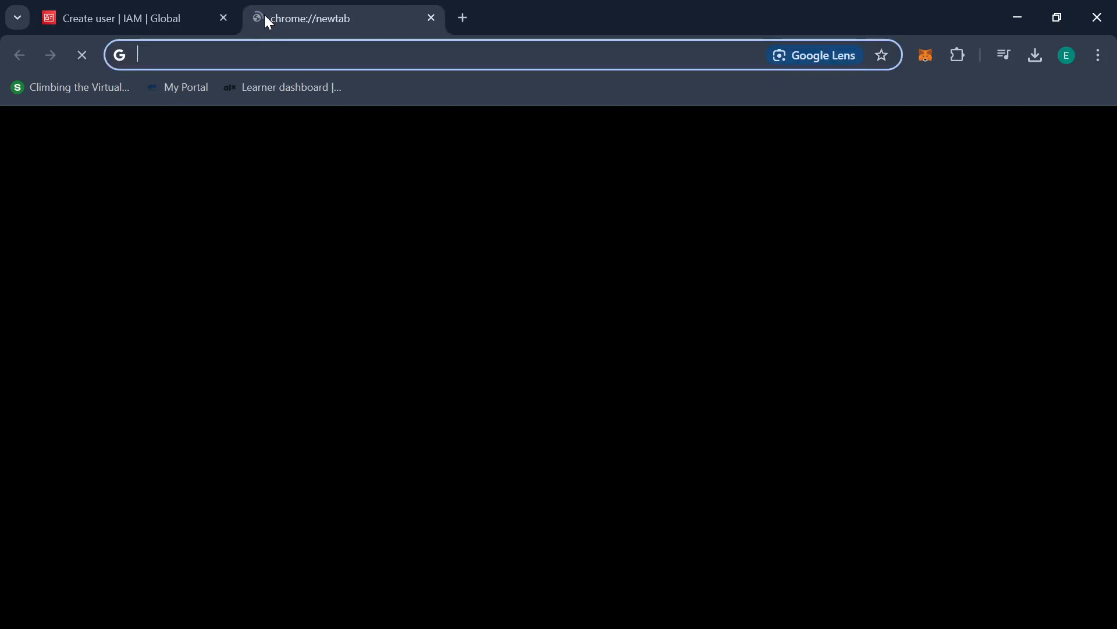
key(ctrl+v)
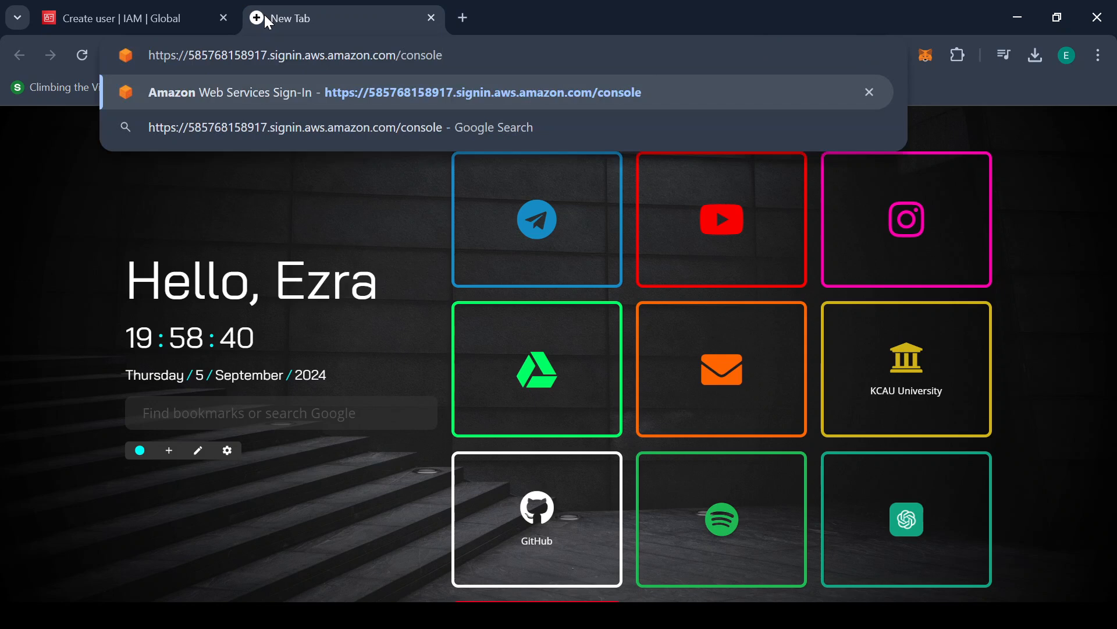
key(Return)
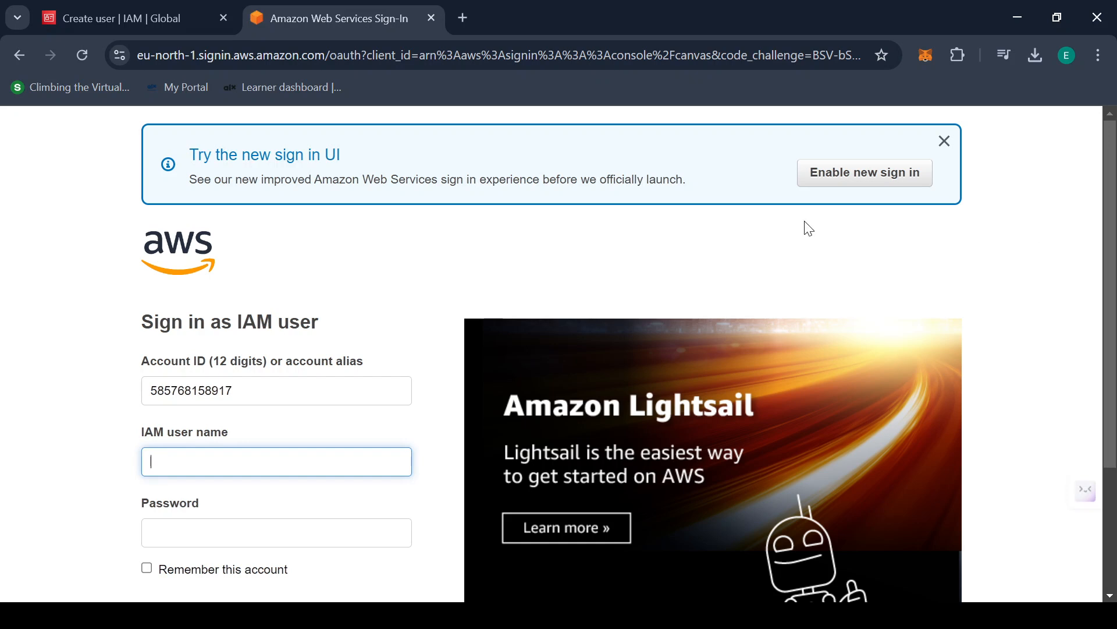
Enter Pilot as the IAM user name on the sign-in form
scroll(369, 229, down, 2)
scroll(368, 230, down, 2)
scroll(368, 228, up, 2)
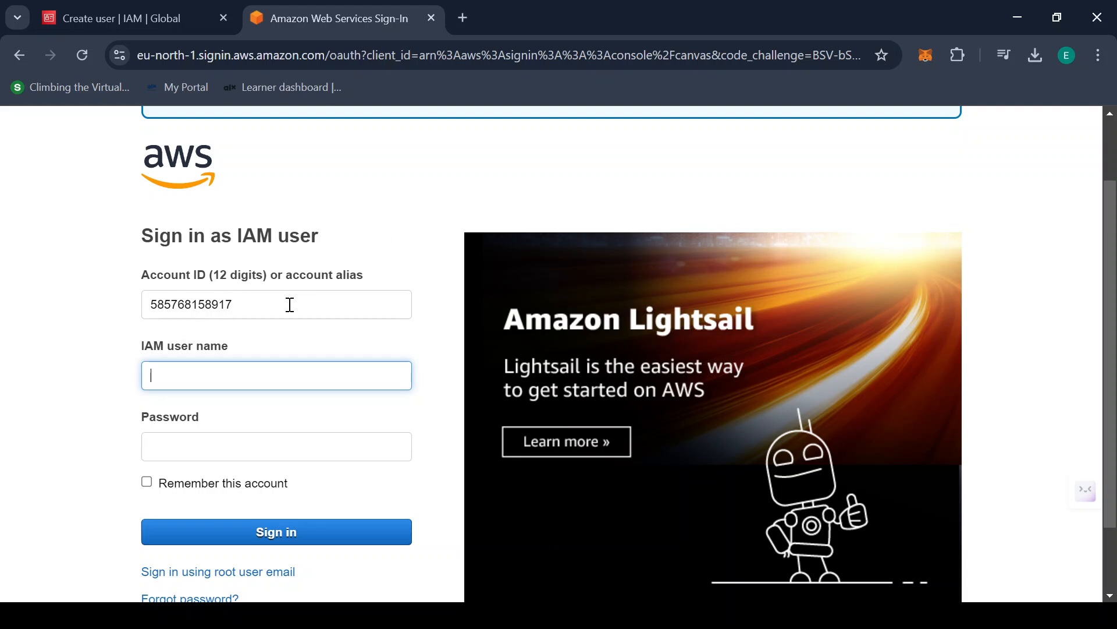
scroll(292, 309, down, 1)
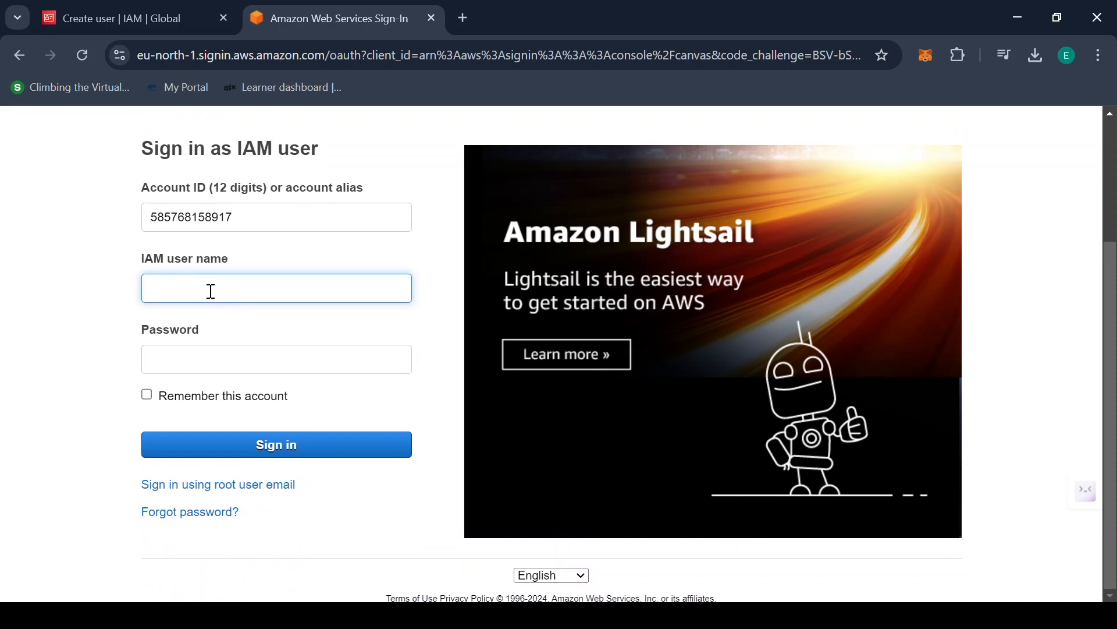
click(202, 358)
click(208, 283)
text(Pilot)
Enter the IAM user's password and sign in to the console
click(256, 352)
text(•)
key(BackSpace)
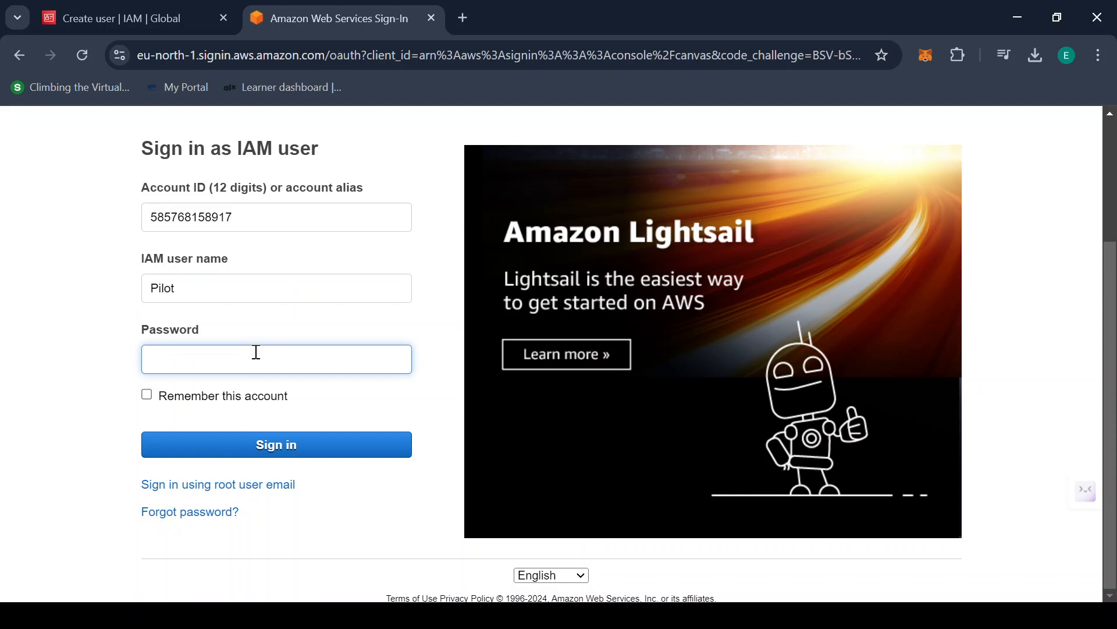
text(•)
click(211, 445)
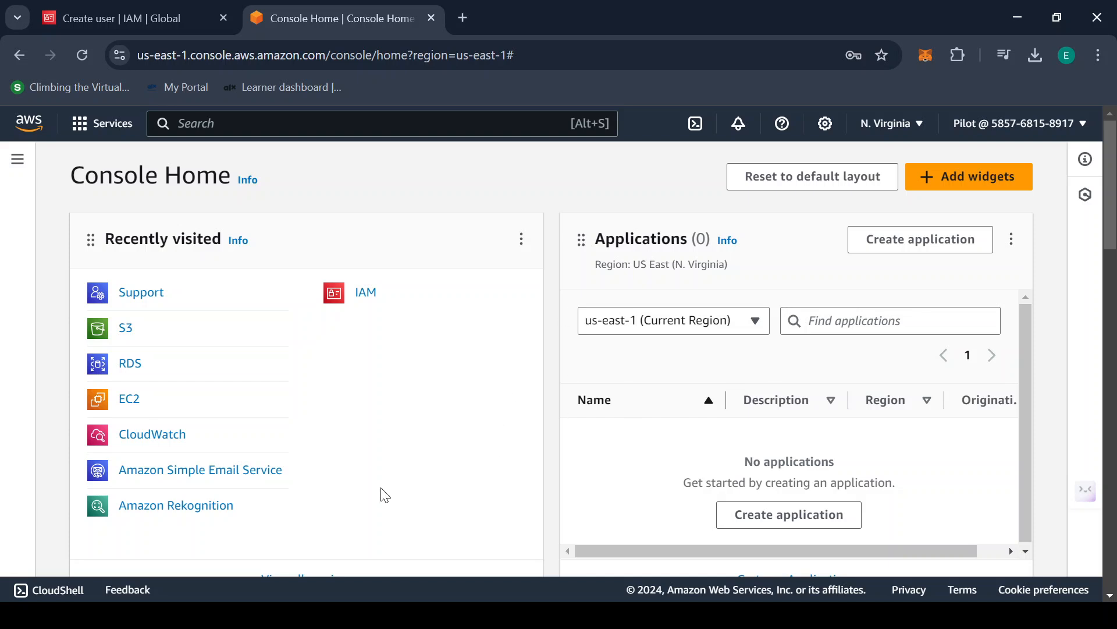
Sign out of the IAM user session and reopen the AWS Management Console sign-in page
click(1055, 126)
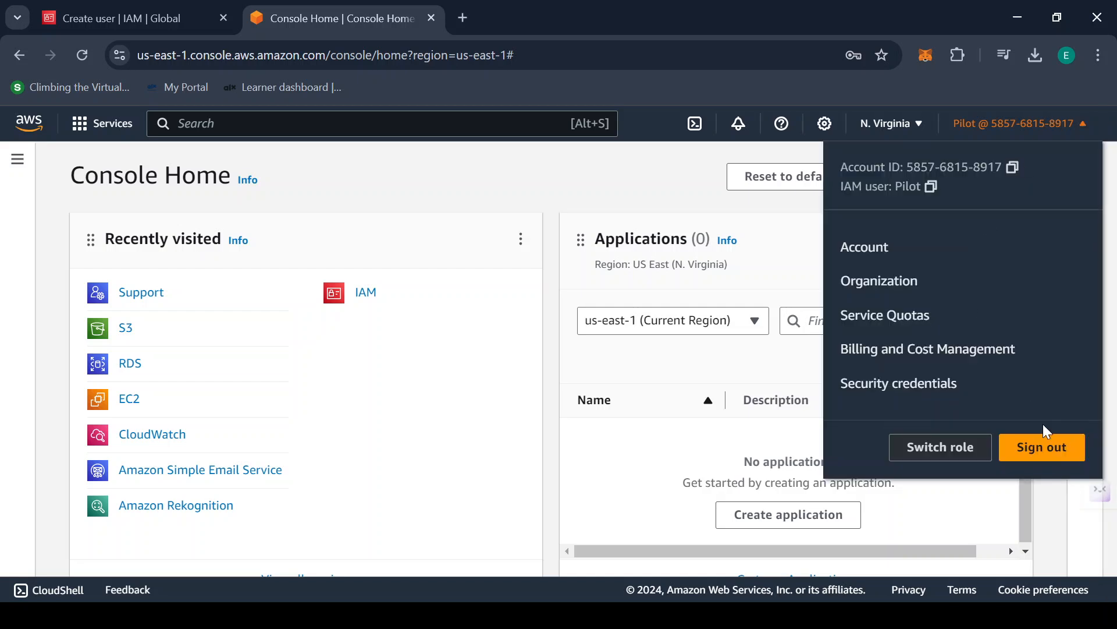
click(1041, 451)
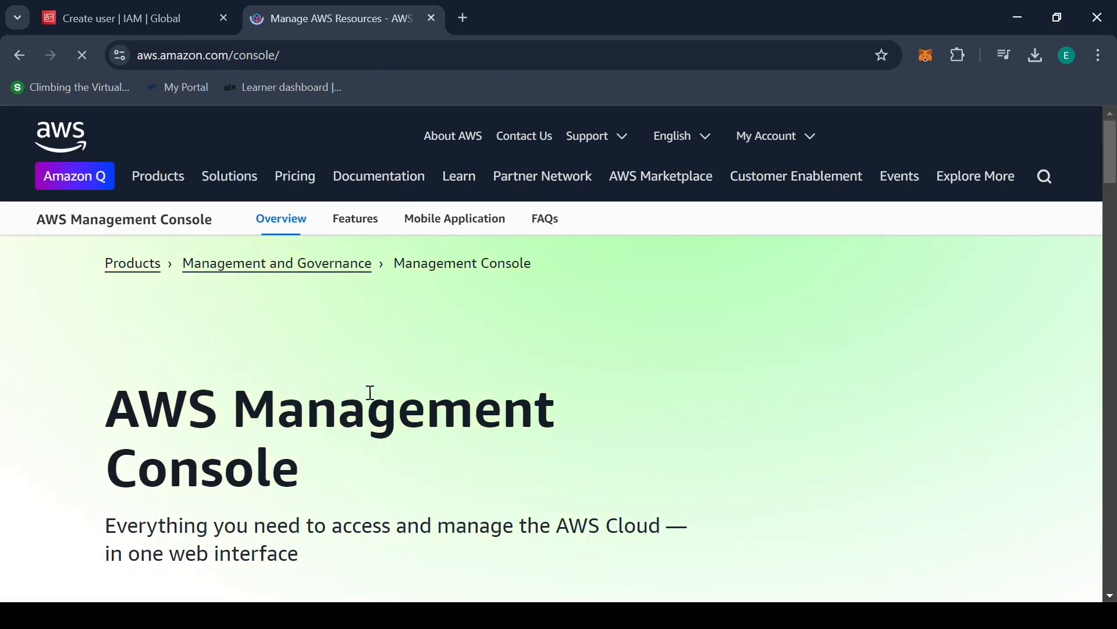
click(848, 138)
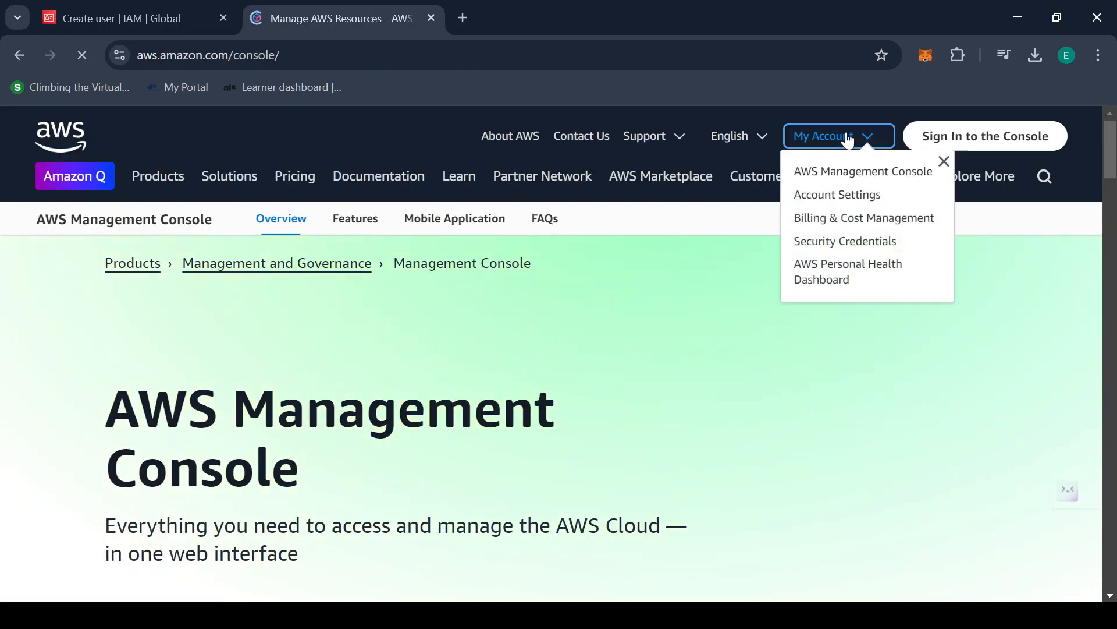
click(849, 173)
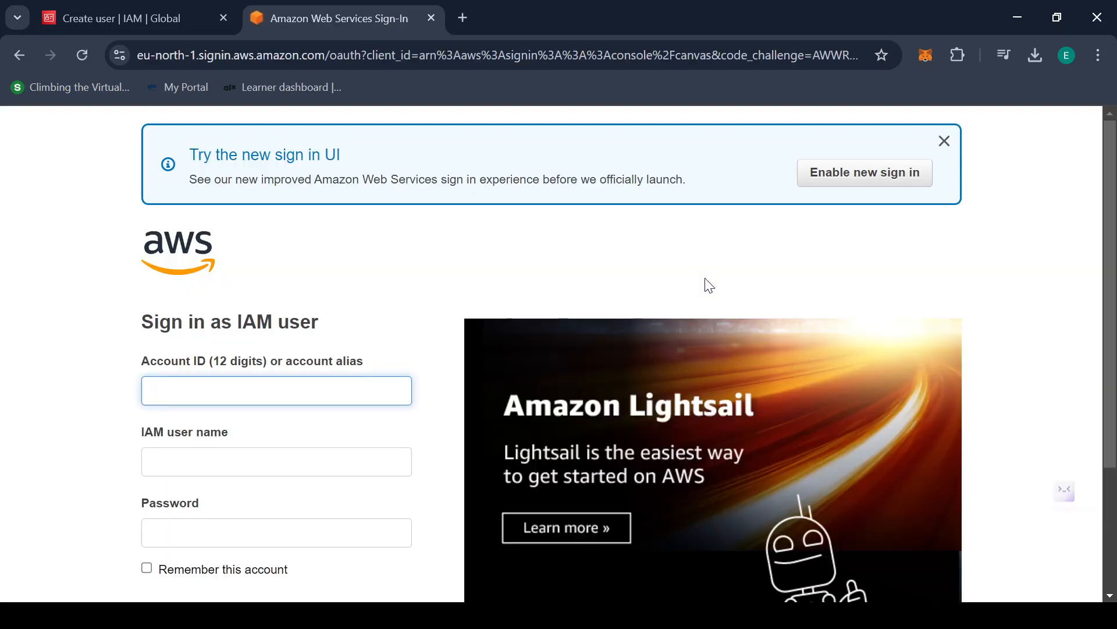
Switch to root user sign-in and sign in with the prefilled root user email address
scroll(312, 342, down, 1)
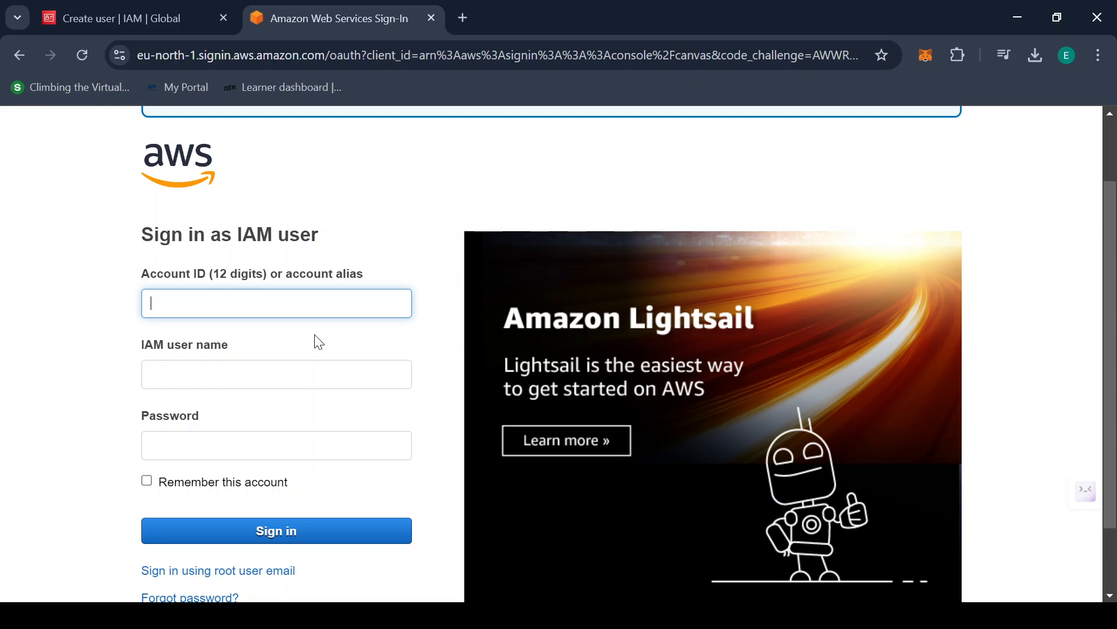
scroll(337, 289, down, 1)
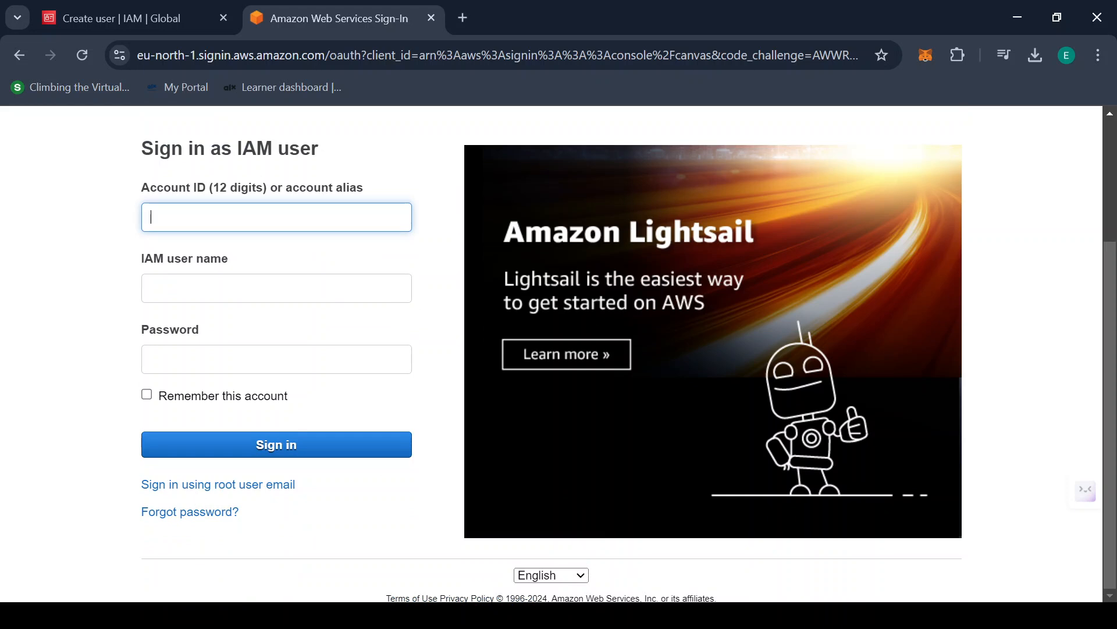
click(218, 492)
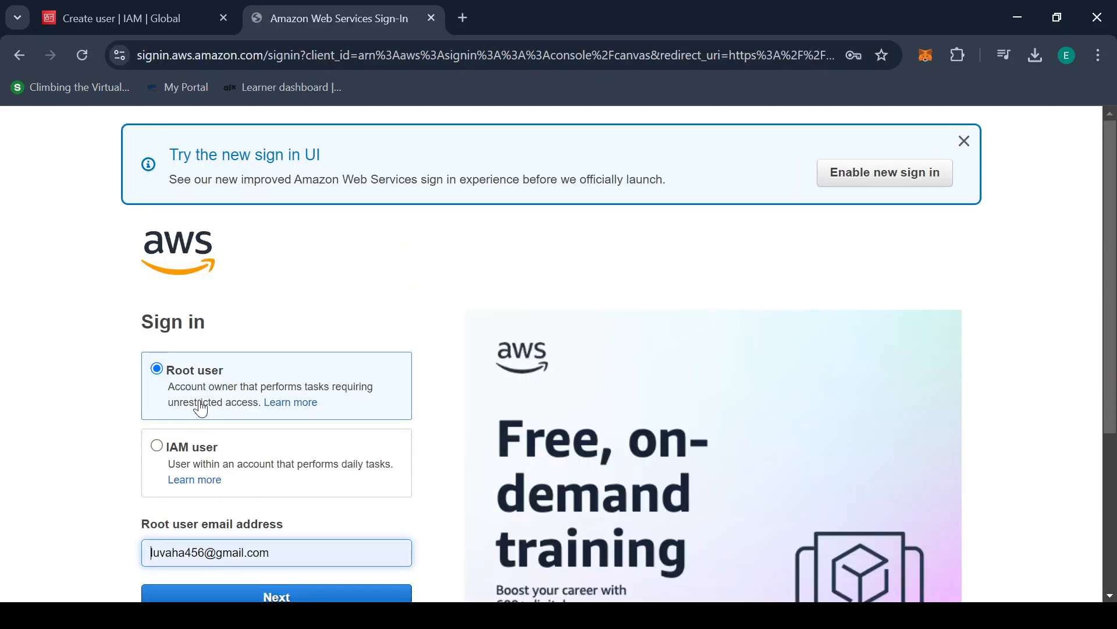
scroll(322, 304, down, 1)
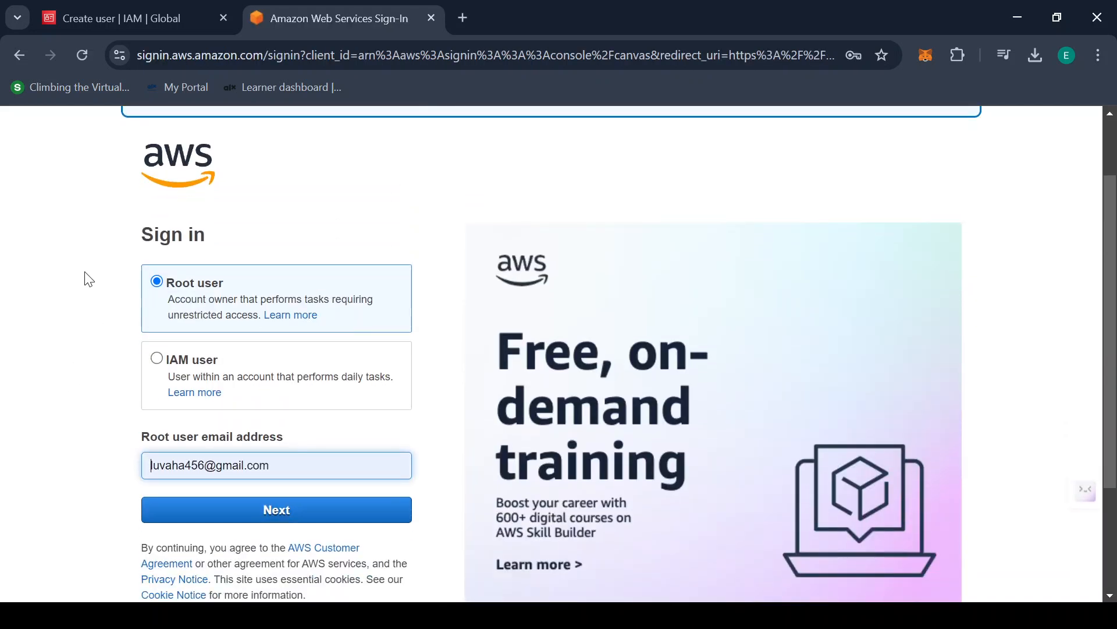
click(292, 515)
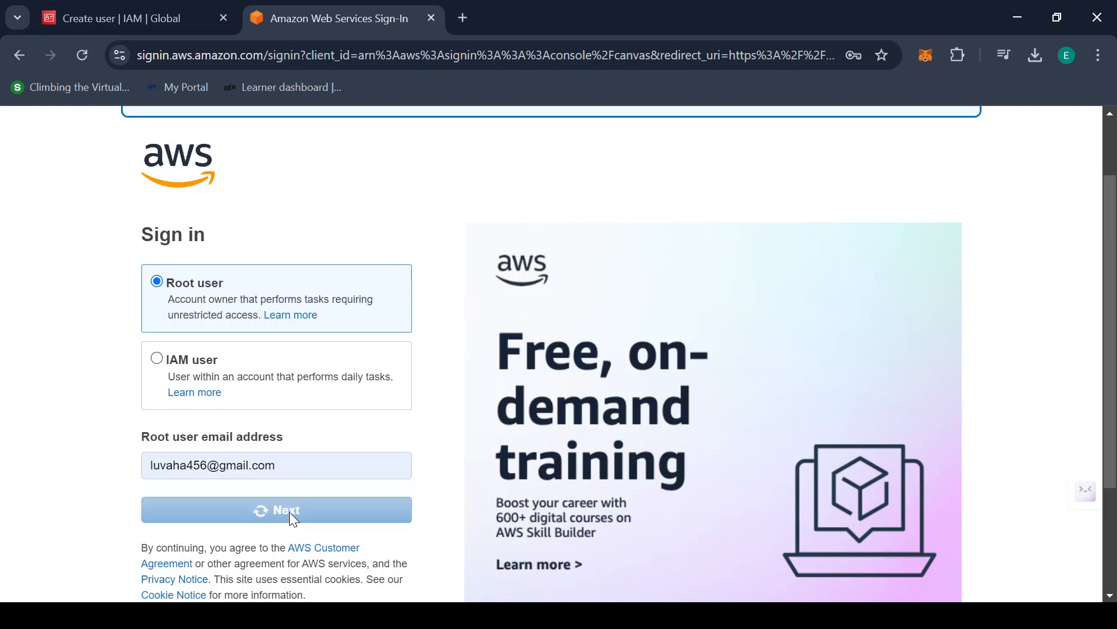
click(252, 387)
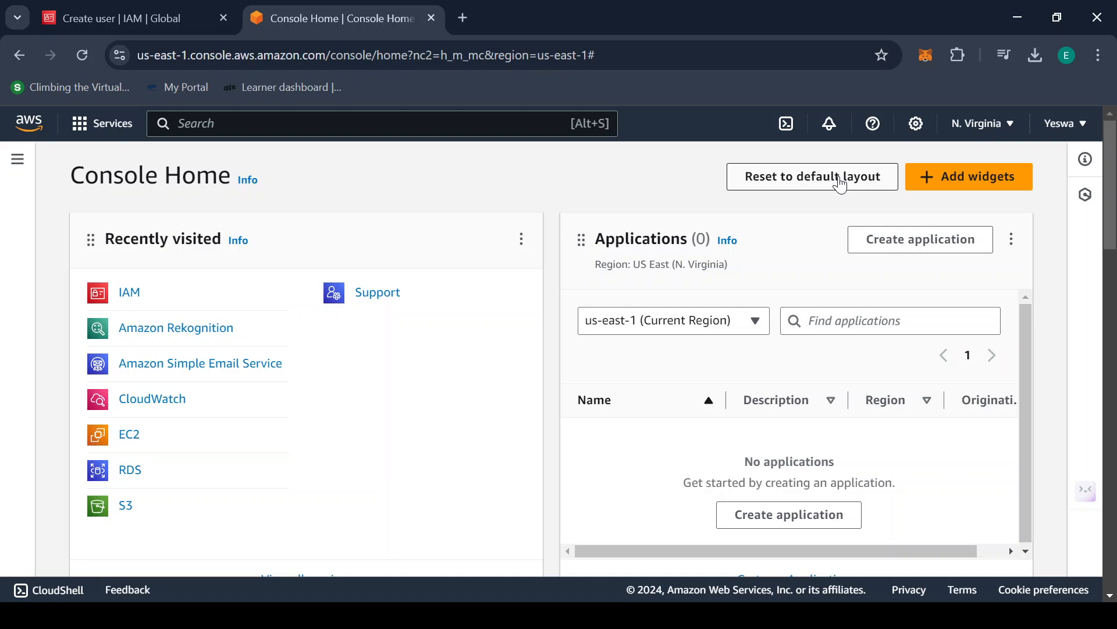
Open the root user's security credentials page and review its account details and multi-factor authentication section
click(1077, 129)
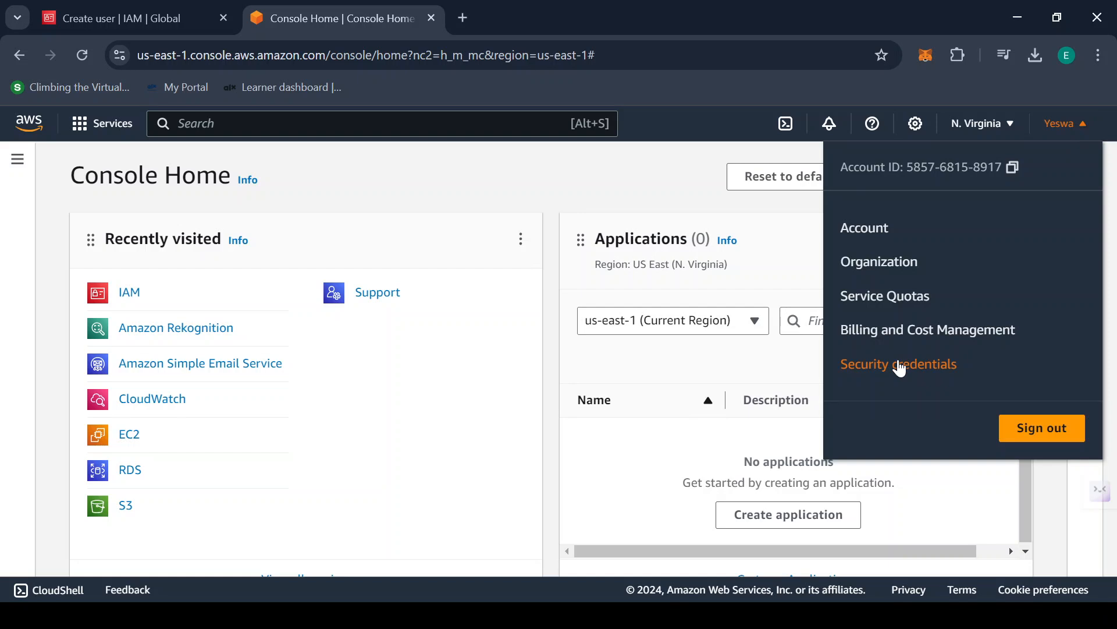
click(1075, 127)
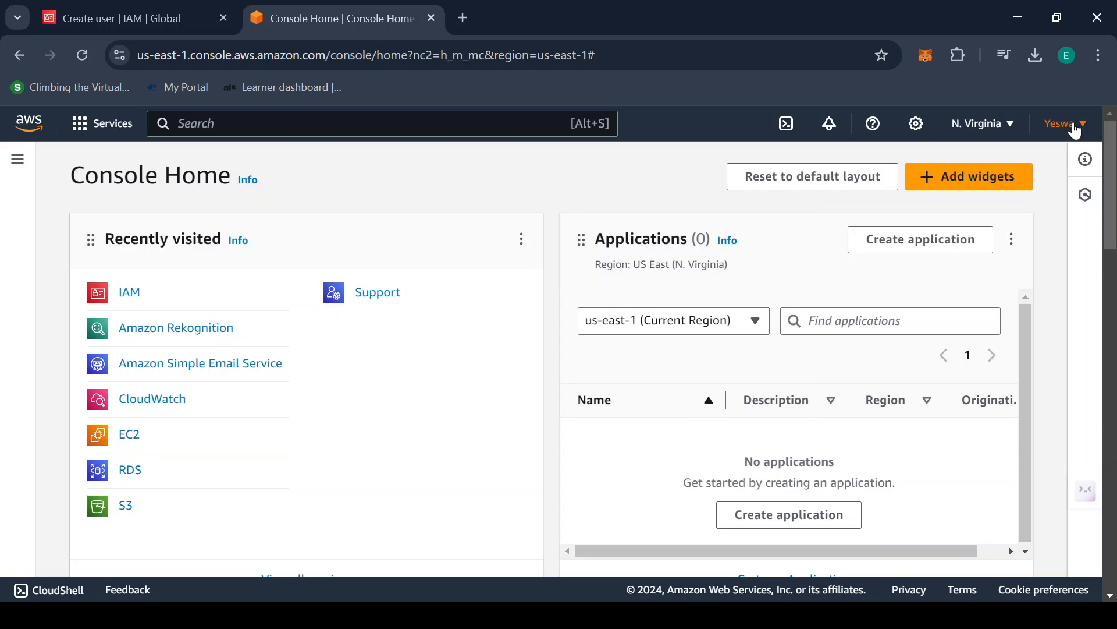
click(1076, 129)
click(925, 365)
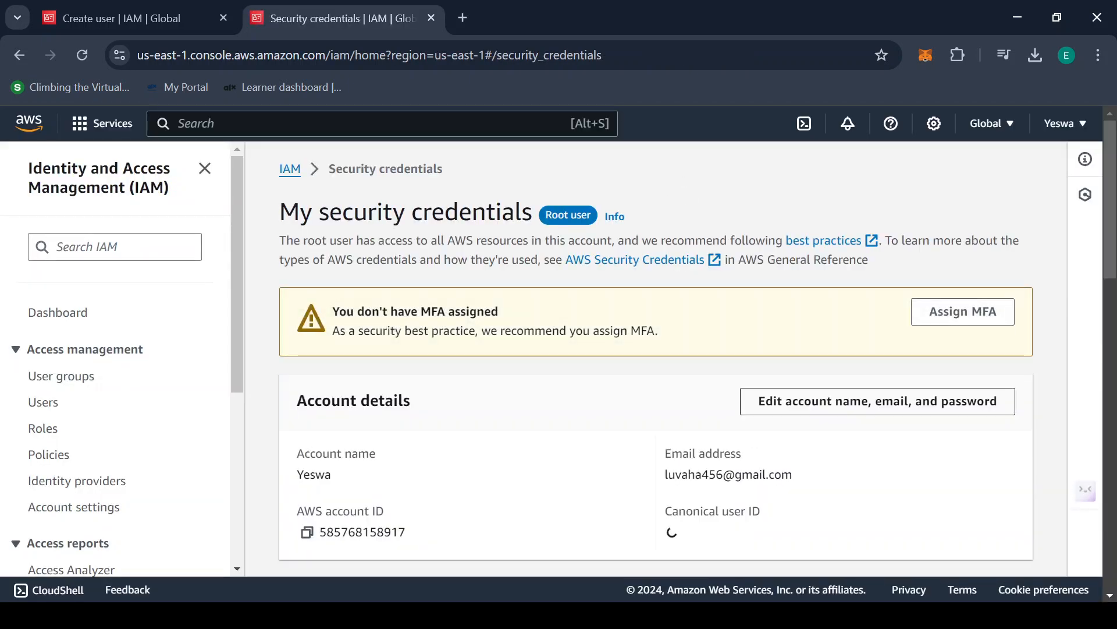
scroll(627, 343, down, 1)
scroll(600, 341, up, 1)
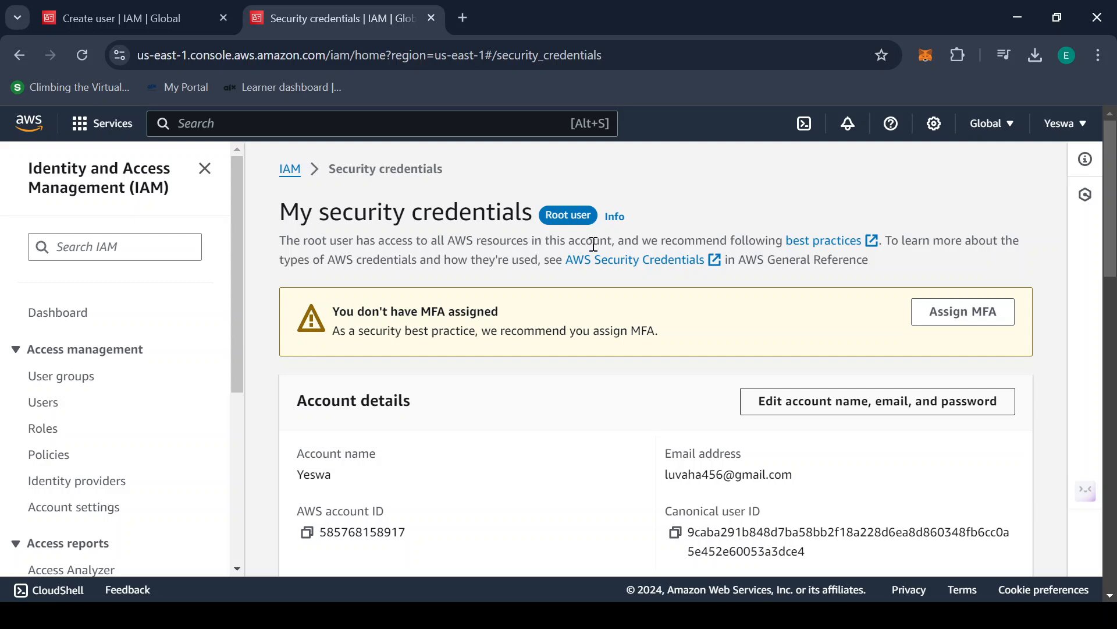
scroll(582, 384, down, 2)
scroll(579, 396, up, 2)
scroll(562, 409, down, 2)
scroll(544, 369, up, 2)
scroll(536, 402, down, 1)
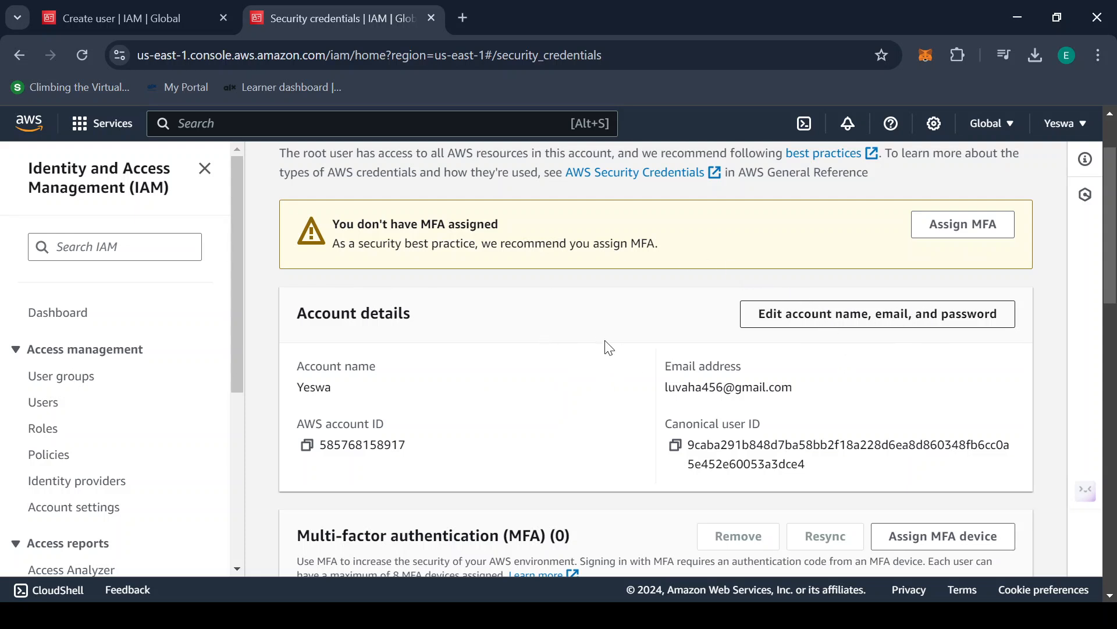
Examine the update forms for the account's name, email and password, cancelling each, and return to the security credentials page
click(929, 317)
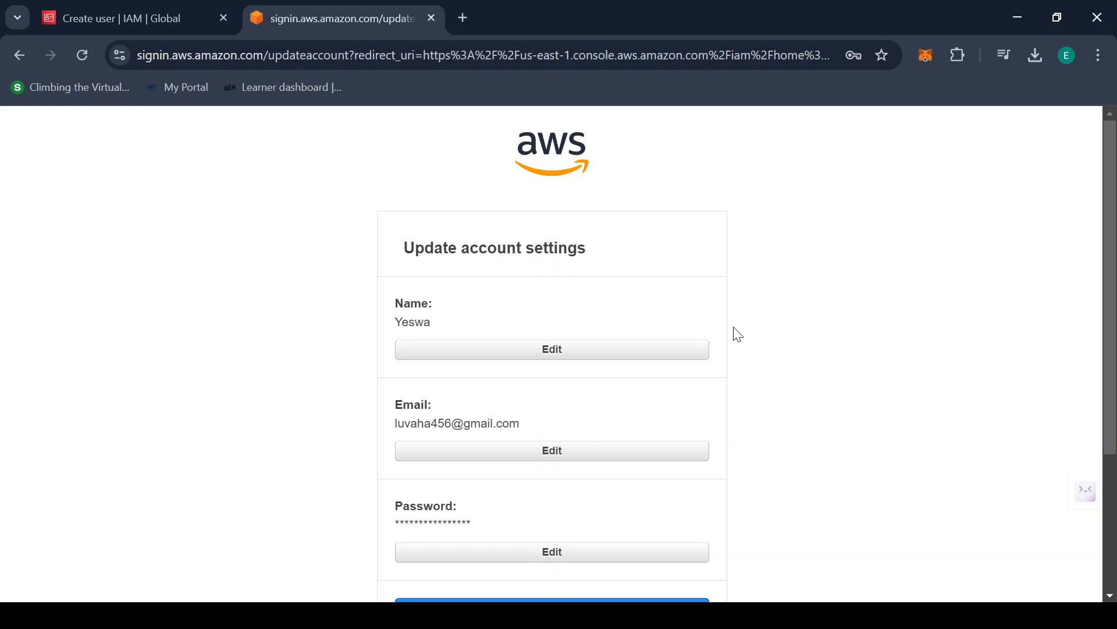
click(487, 354)
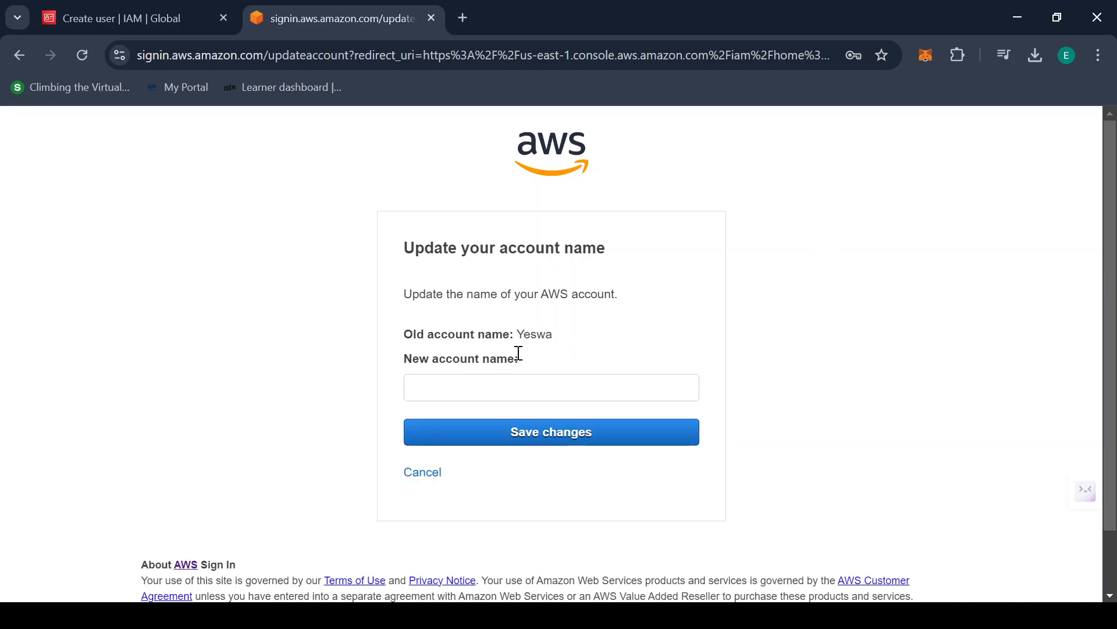
click(428, 472)
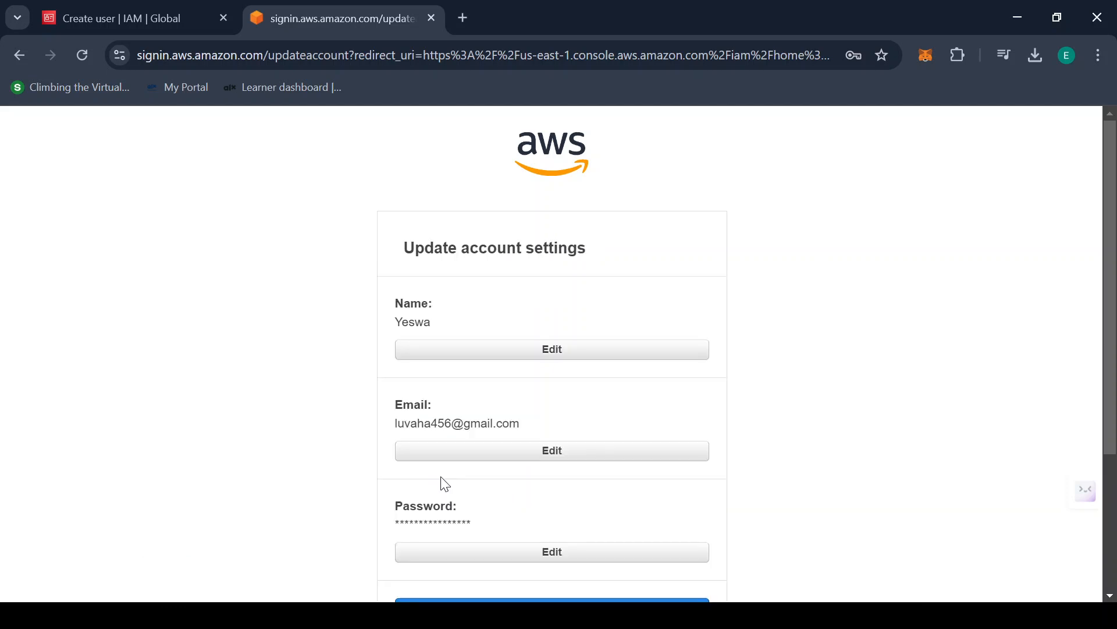
click(466, 449)
scroll(520, 398, down, 1)
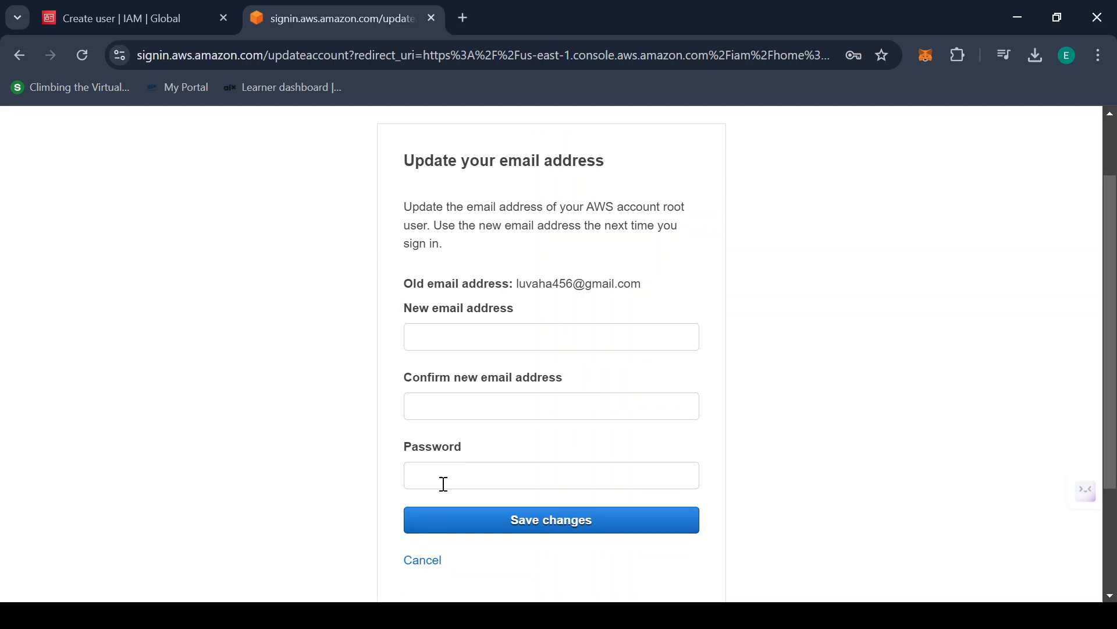
click(431, 569)
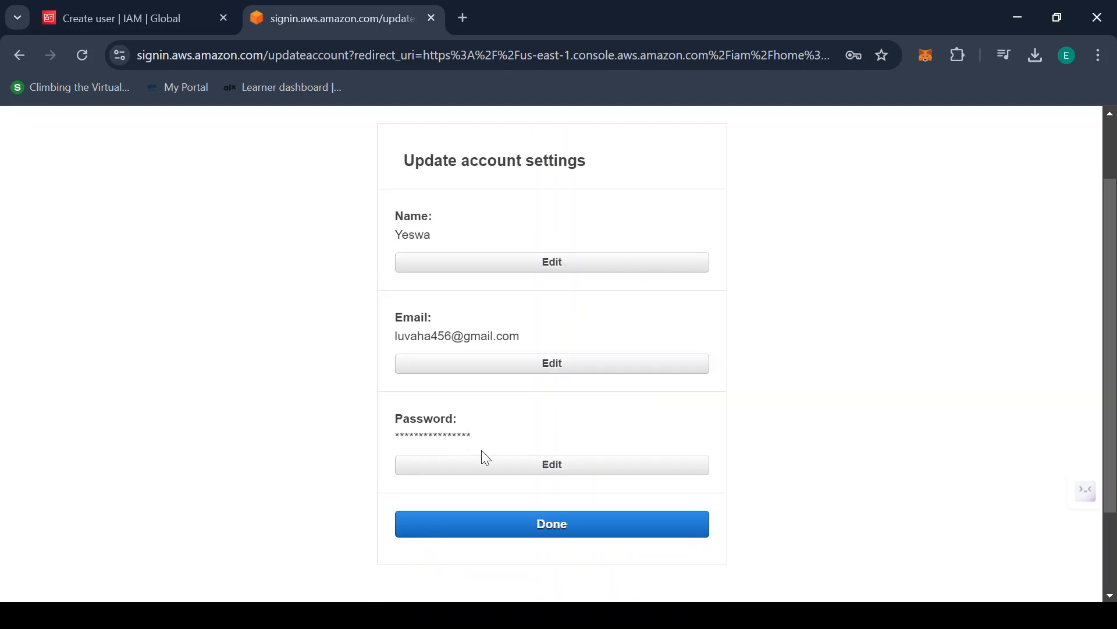
click(486, 465)
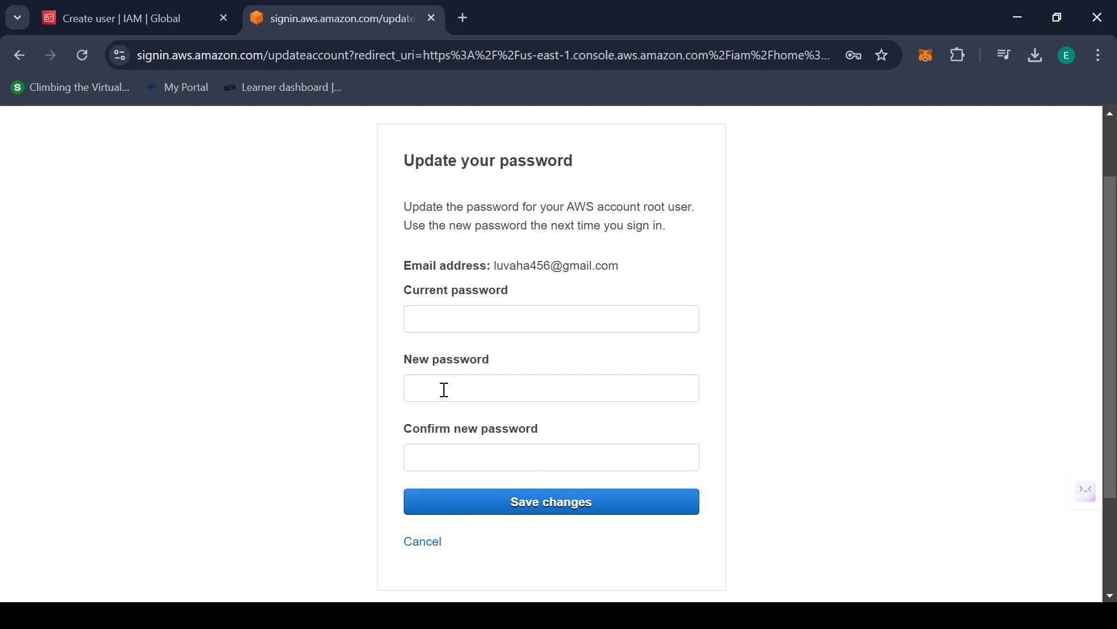
click(428, 544)
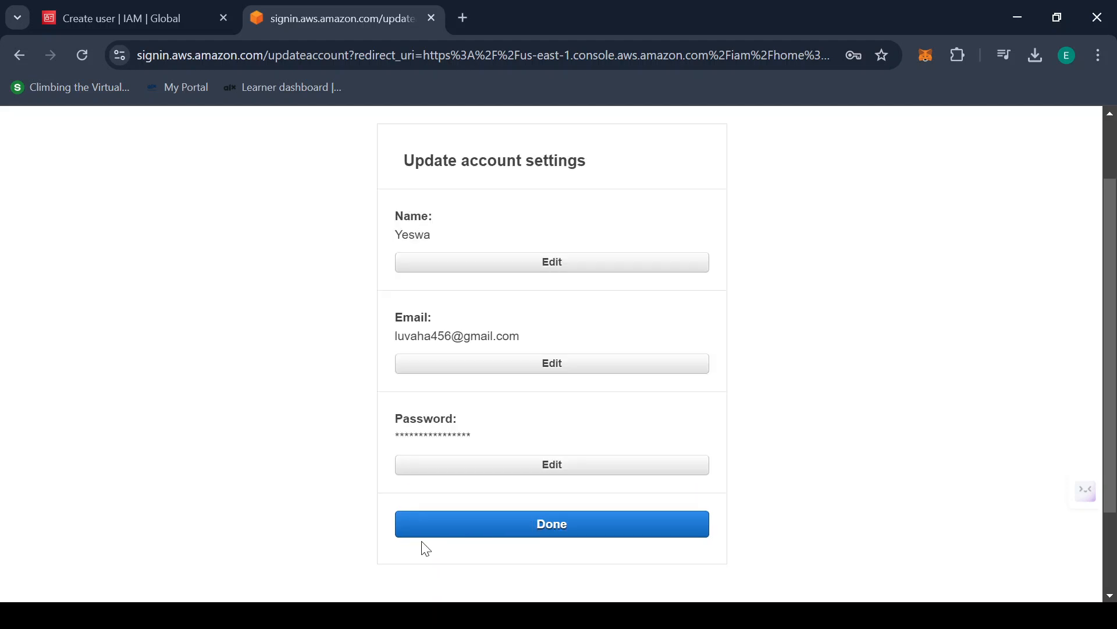
scroll(475, 494, down, 2)
scroll(477, 494, up, 2)
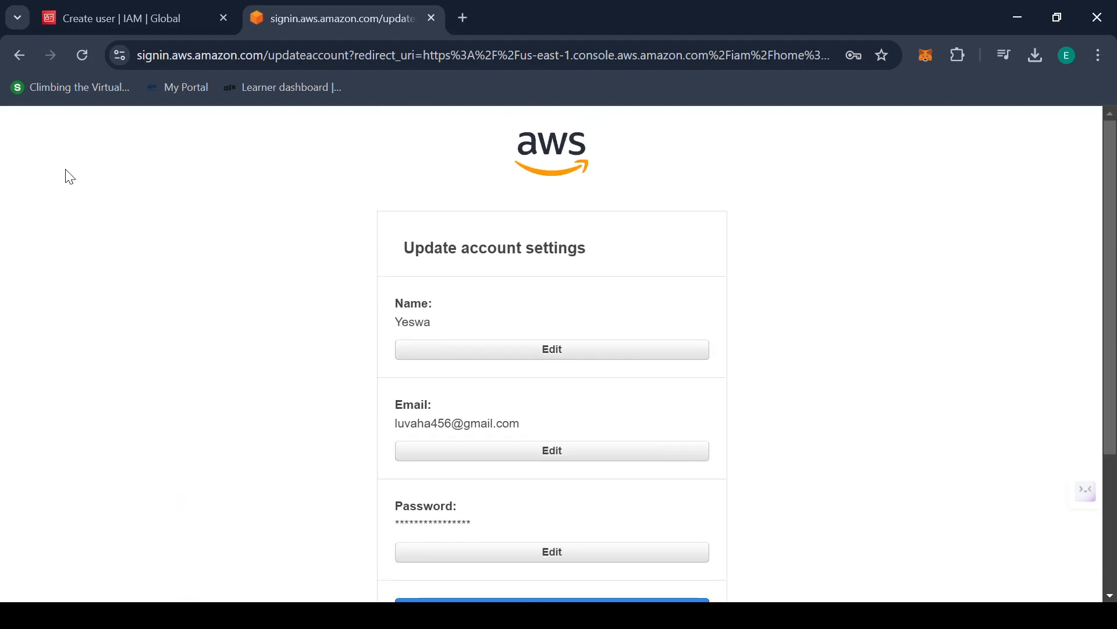
click(29, 55)
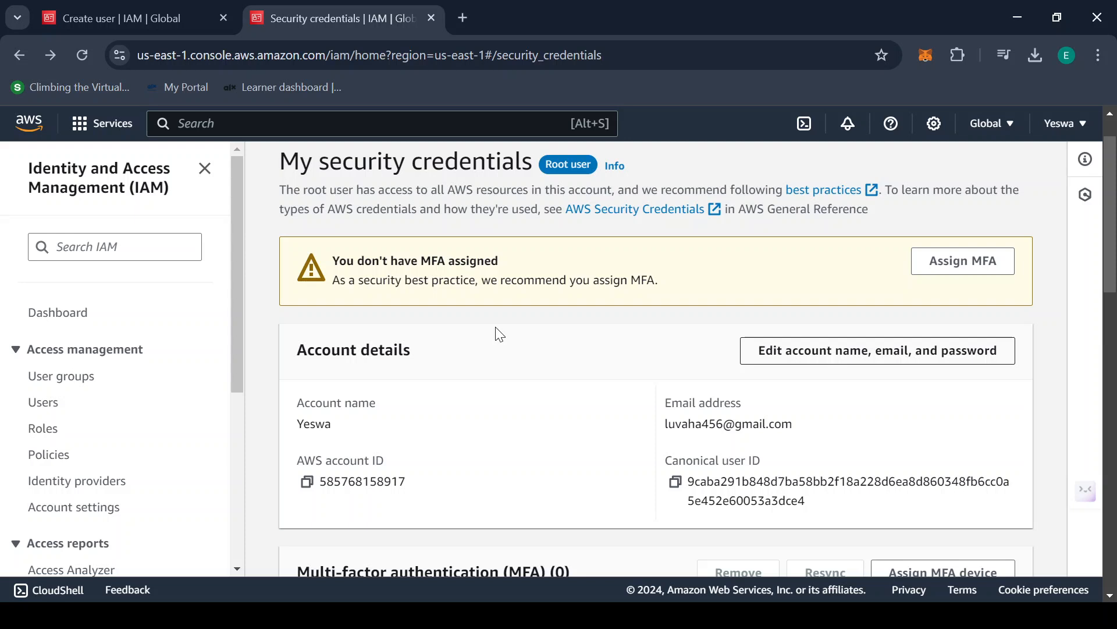
Sign out of the root user account from the security credentials page
scroll(720, 366, down, 1)
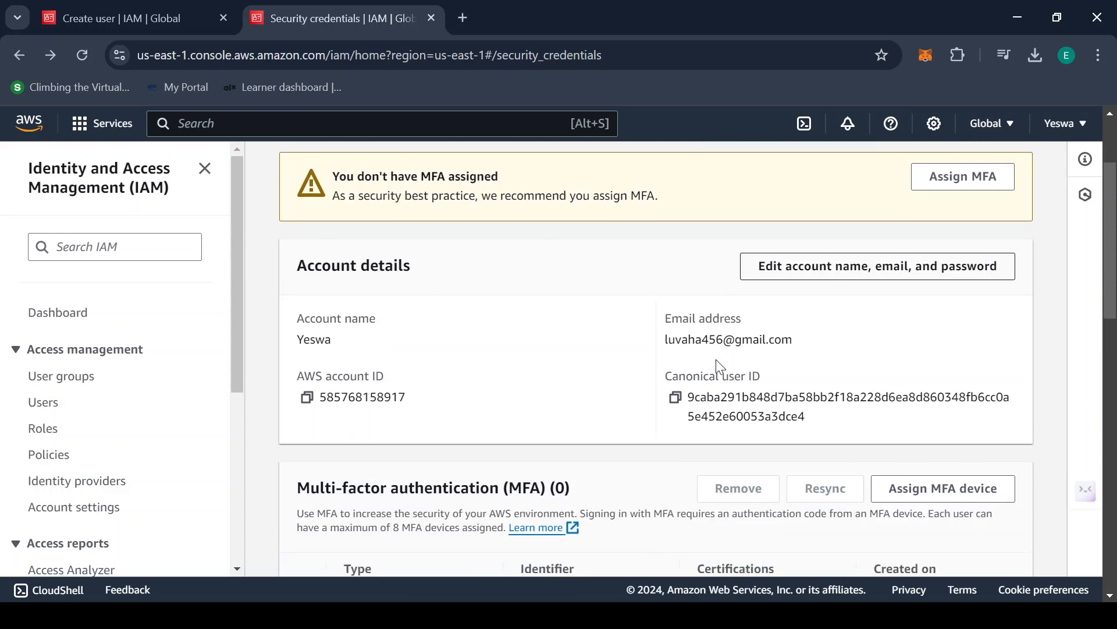
scroll(720, 365, up, 2)
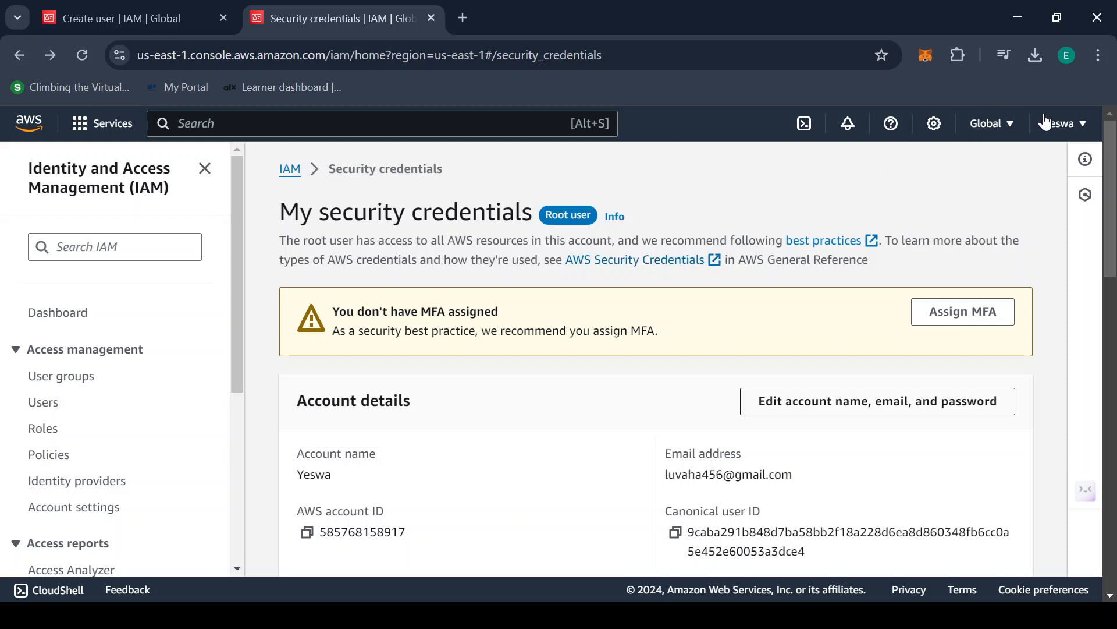
click(1078, 124)
click(1034, 437)
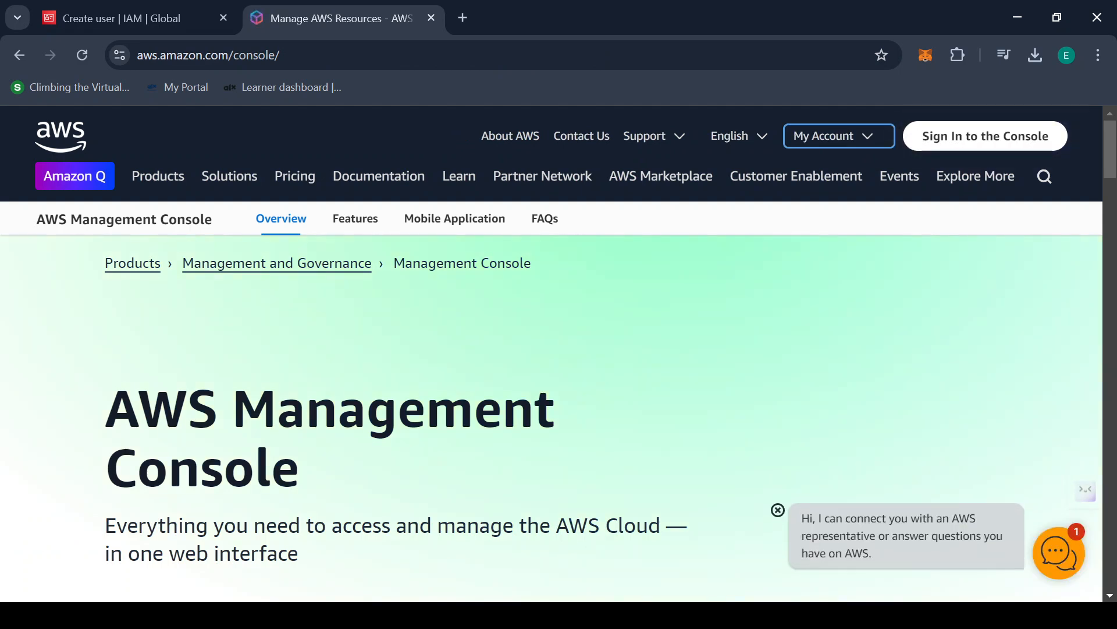
click(851, 144)
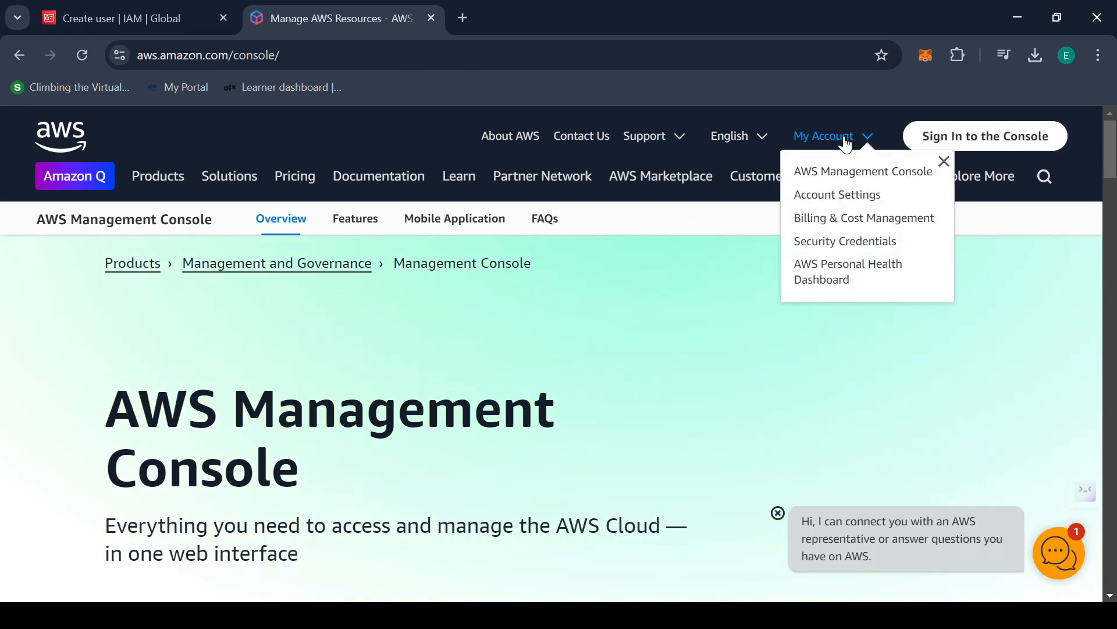
click(848, 175)
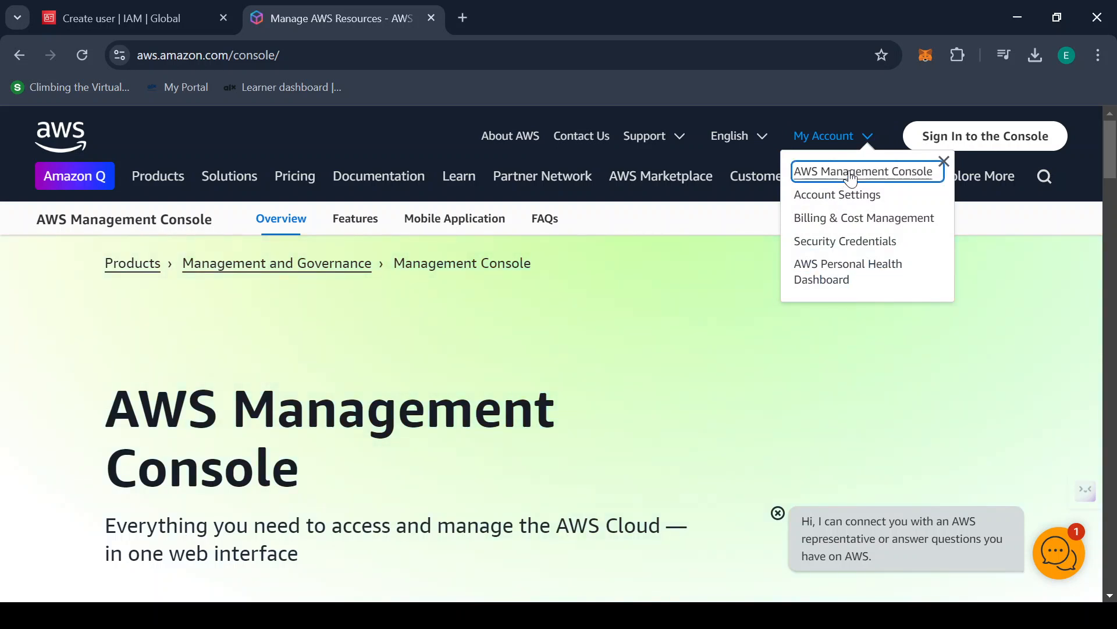
click(884, 173)
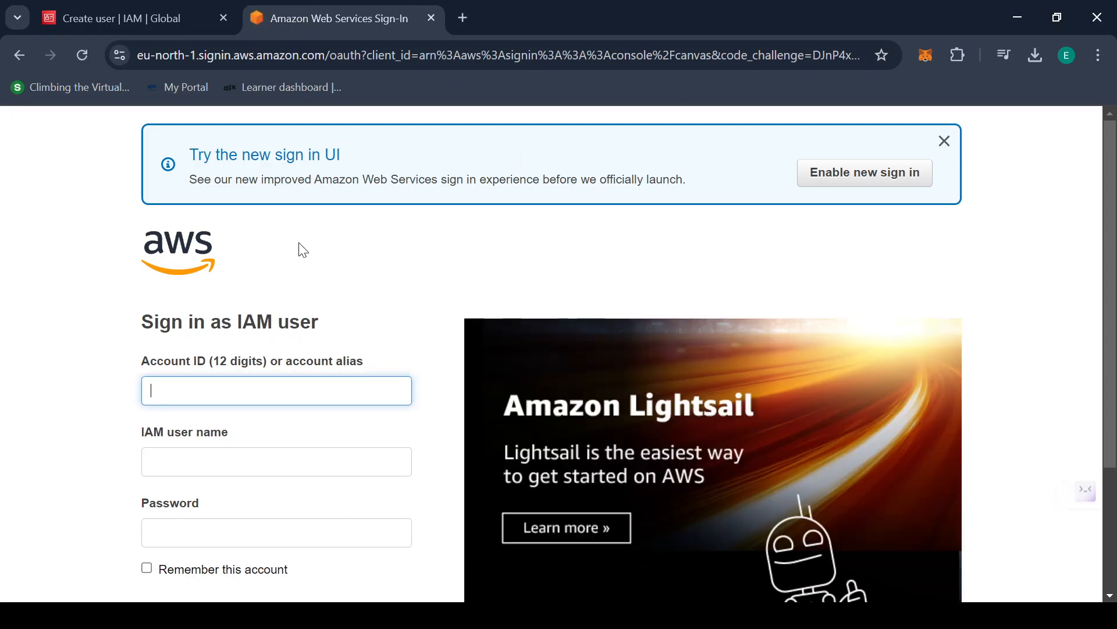
scroll(180, 274, down, 1)
scroll(96, 344, down, 1)
click(74, 251)
click(311, 214)
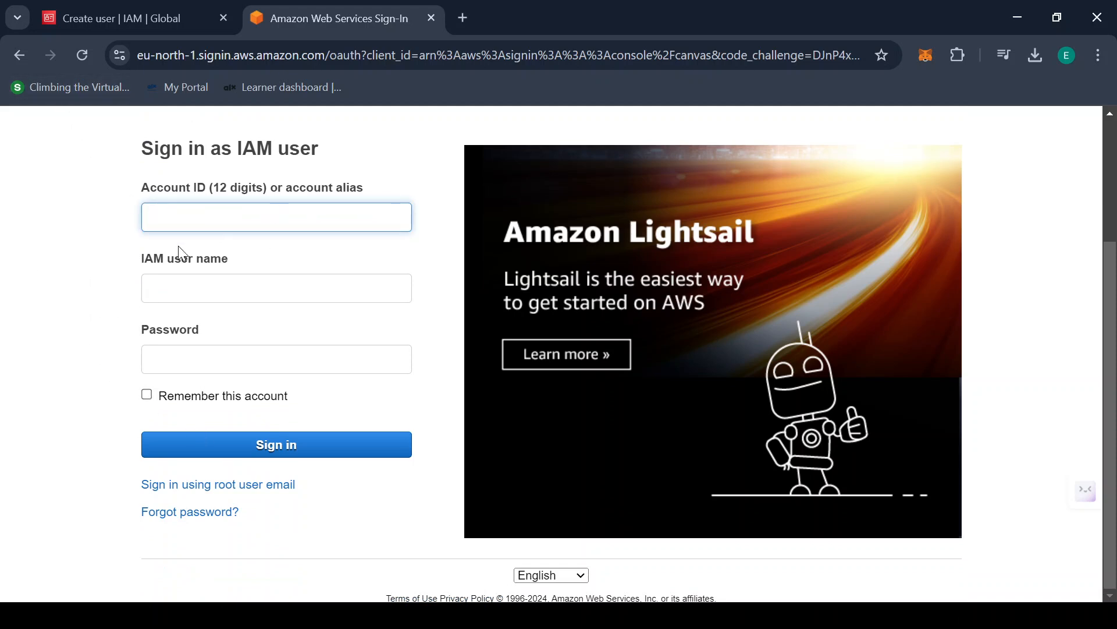
key(Tab)
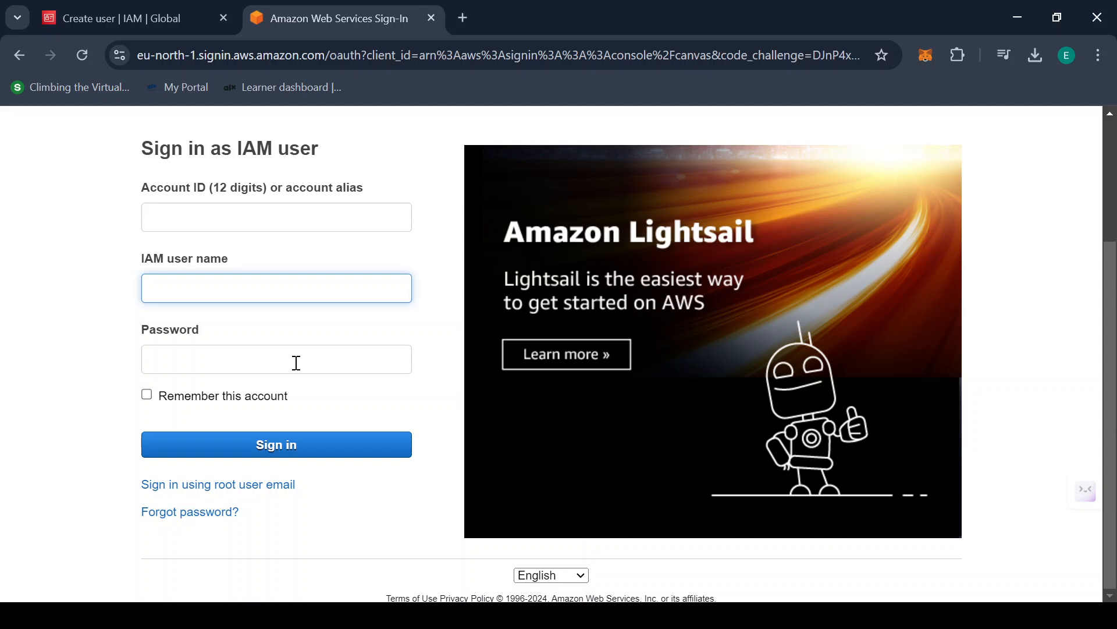
click(17, 54)
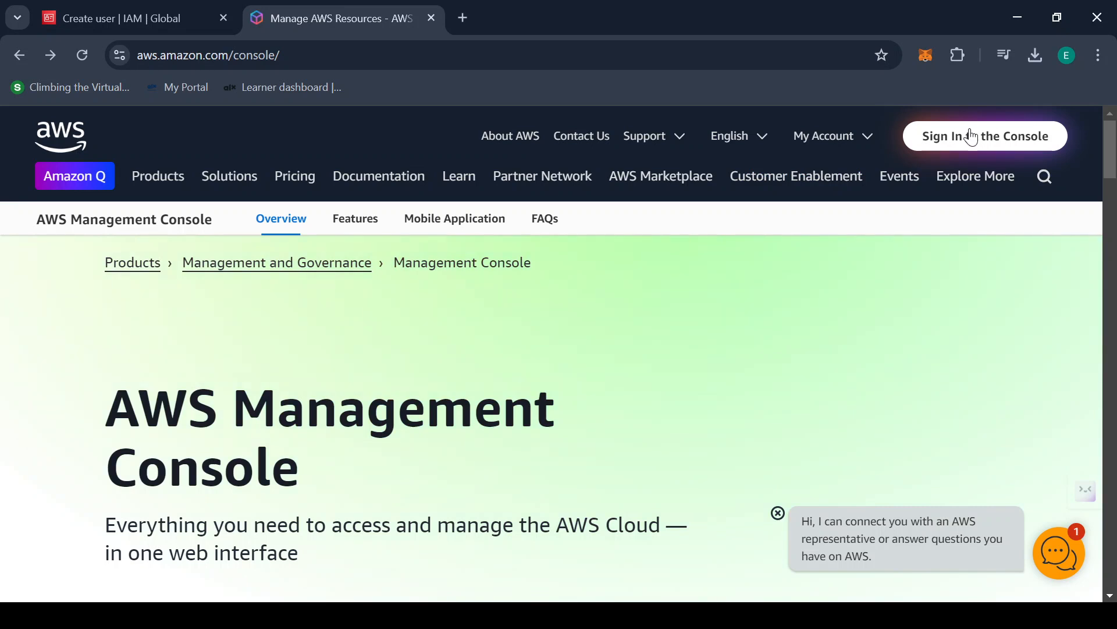
Open the console sign-in page, enter the IAM user name Pilot and the account password, and submit the form
click(951, 147)
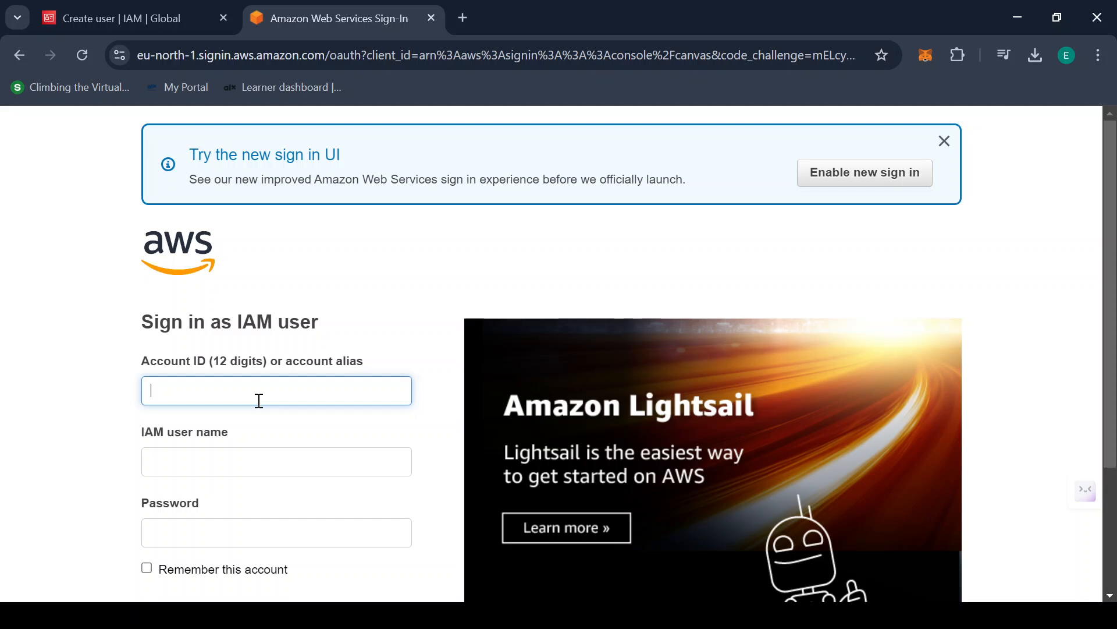
scroll(437, 274, down, 3)
click(261, 275)
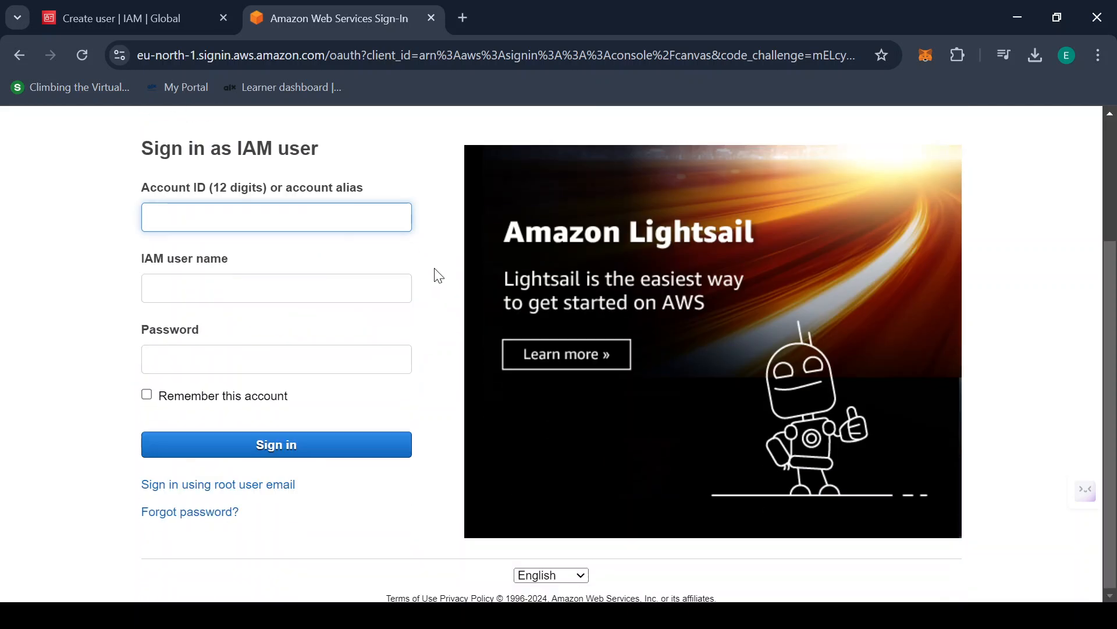
text(Pil)
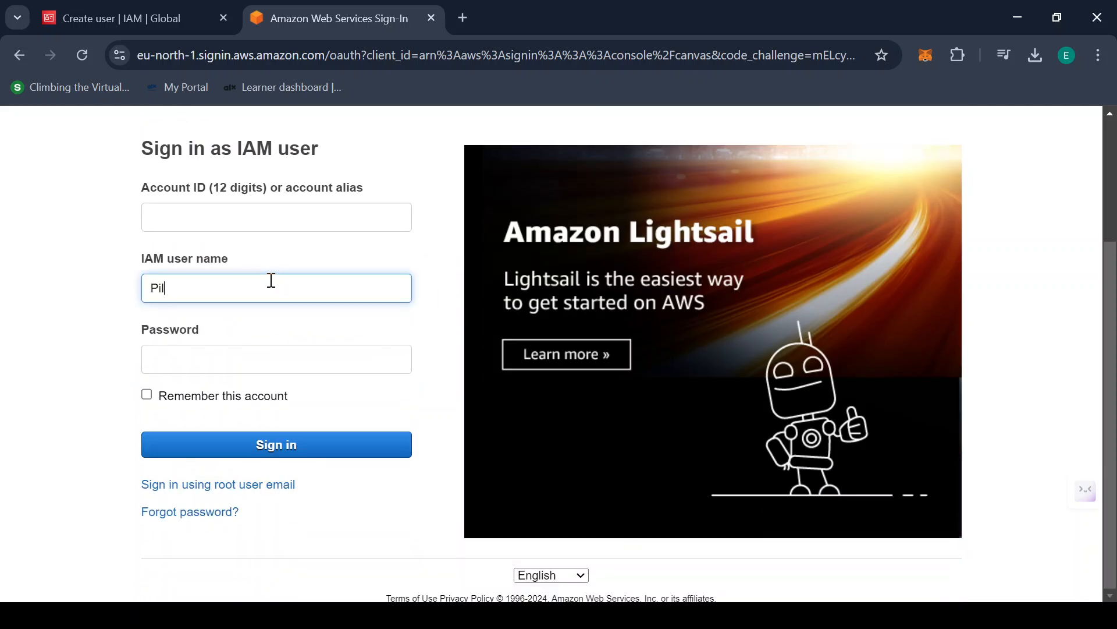
text(ot)
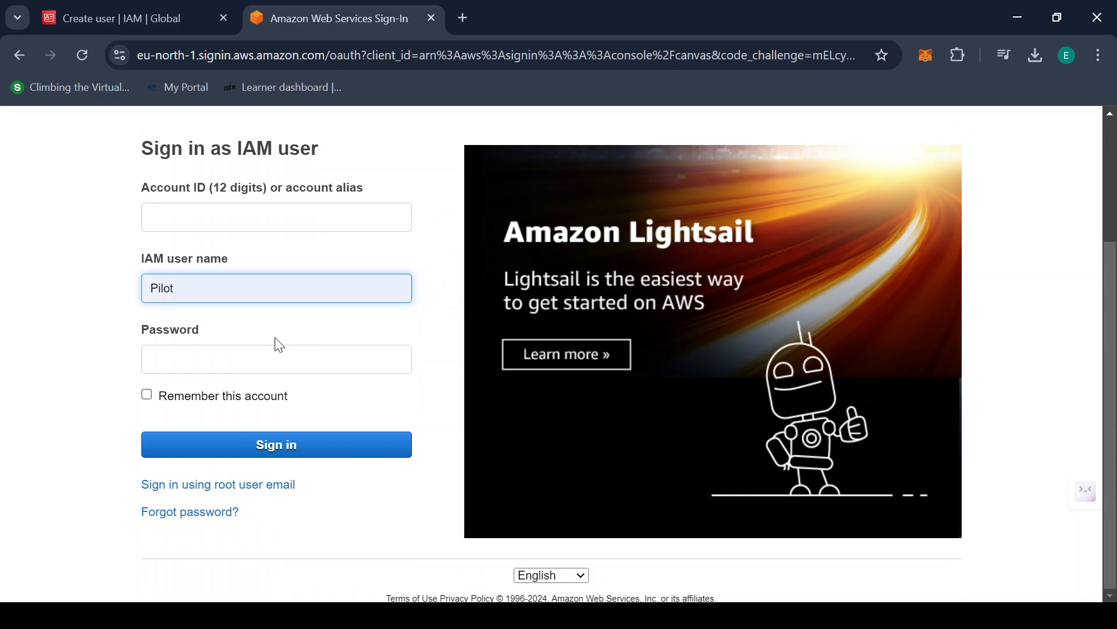
click(301, 373)
text(•)
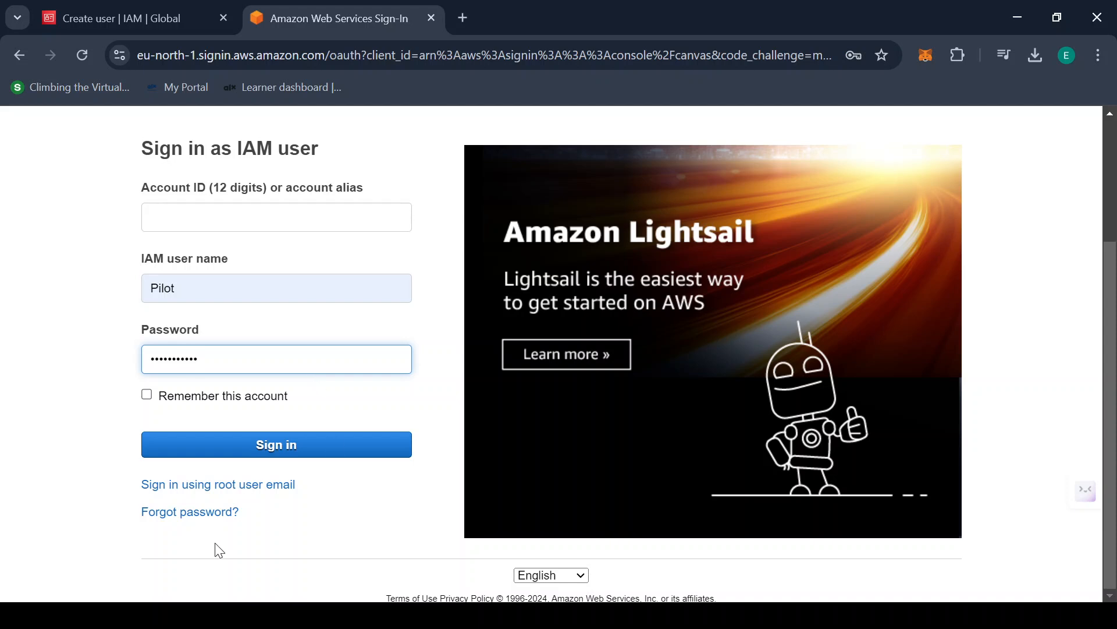
click(250, 453)
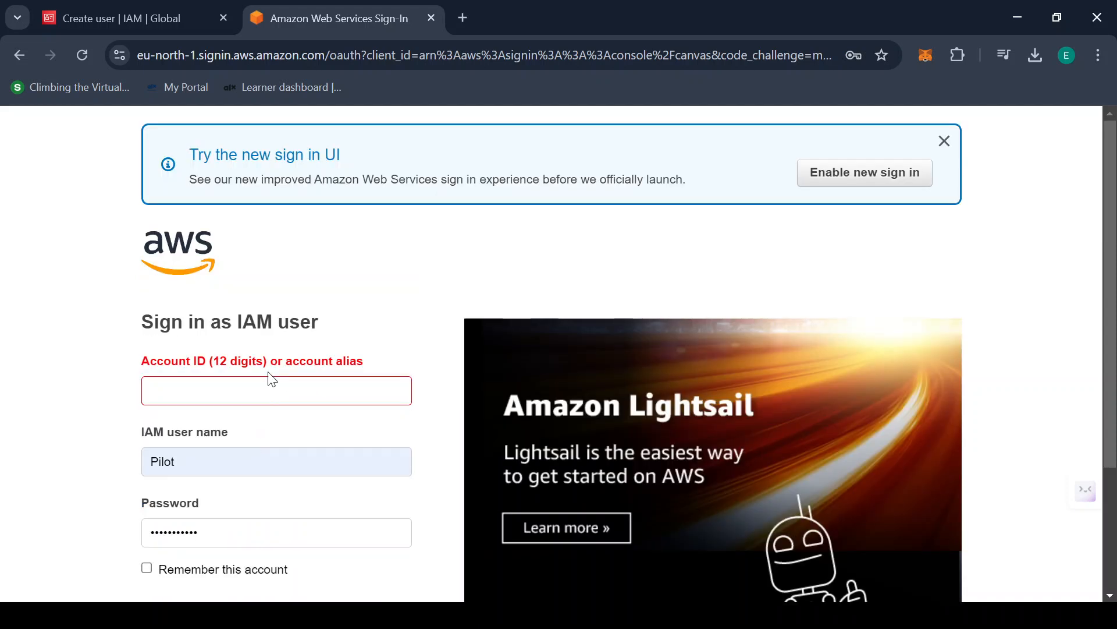
Reload the signed-out Create user session and sign in as root user with the prefilled email and password, skipping MFA registration
click(103, 15)
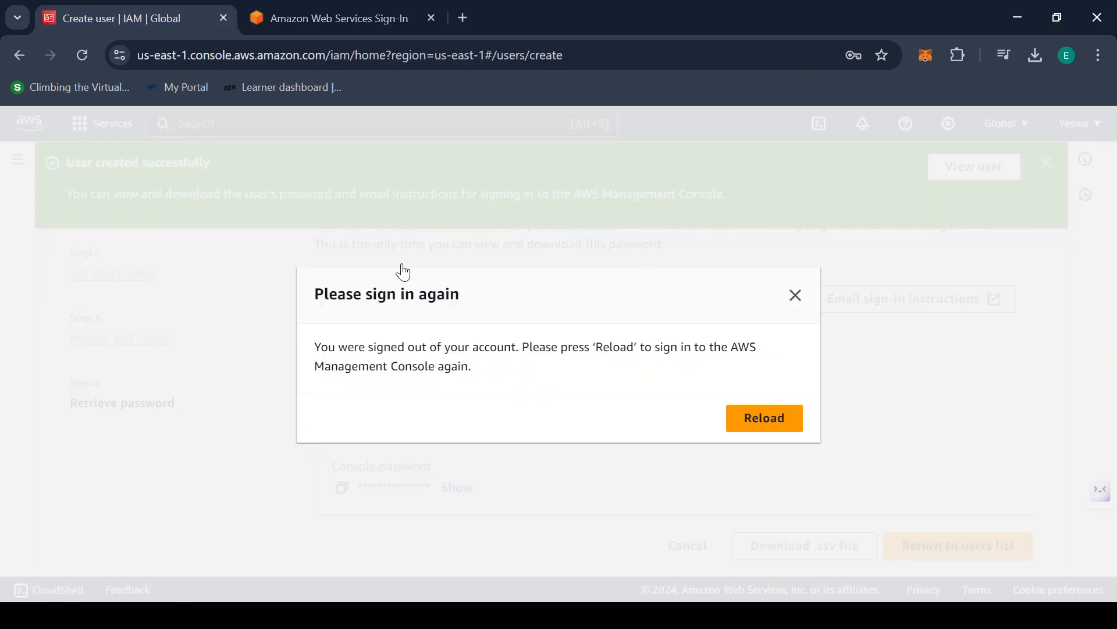
click(794, 295)
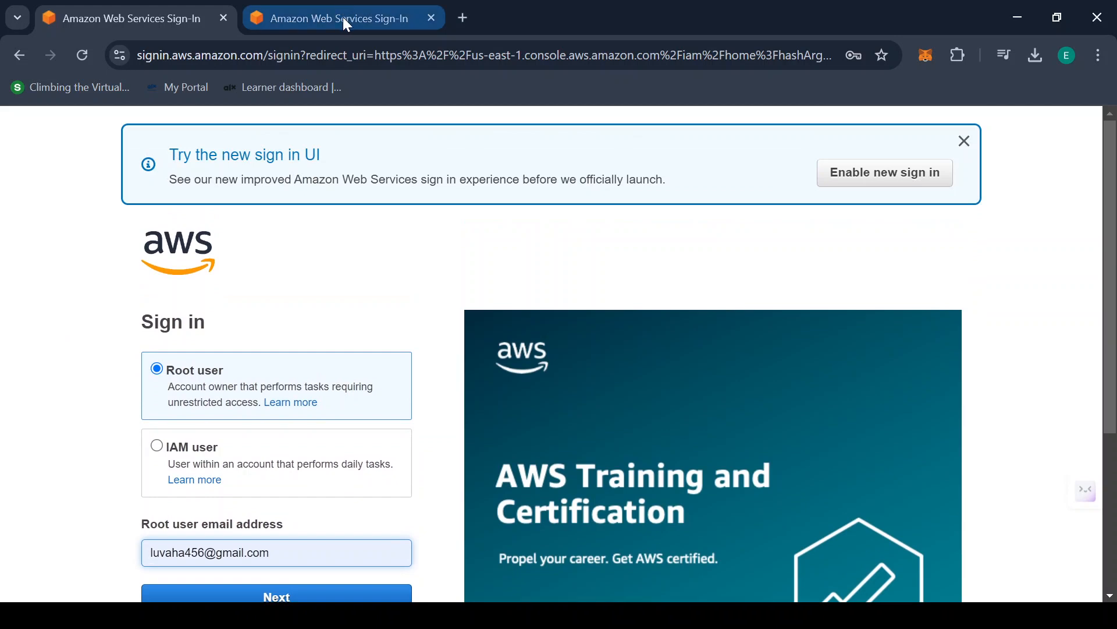
click(344, 16)
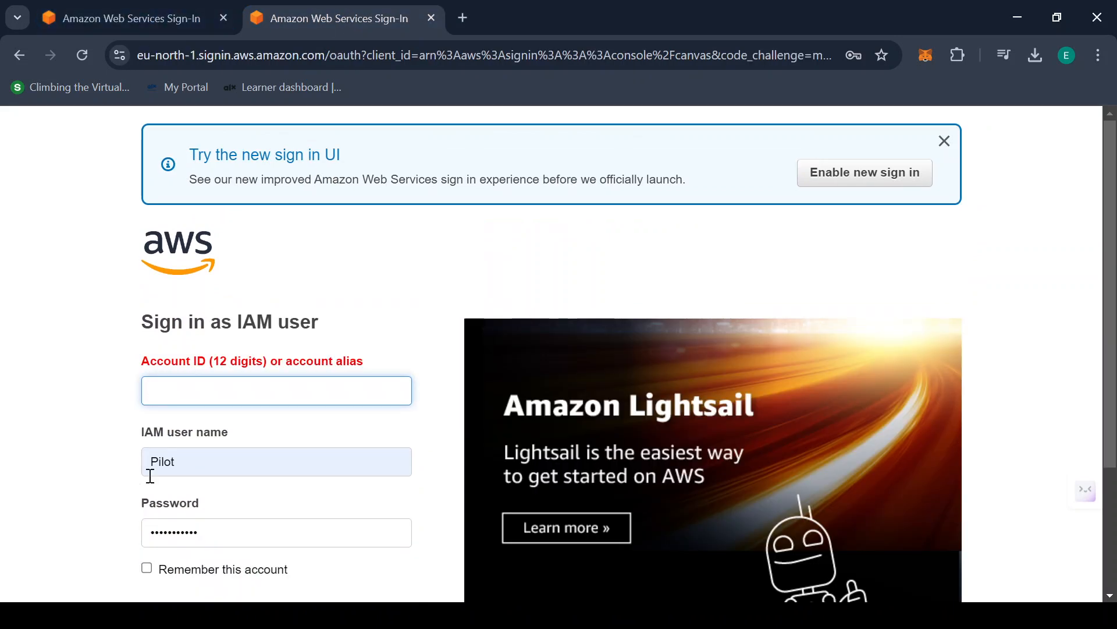
click(192, 9)
scroll(252, 309, down, 4)
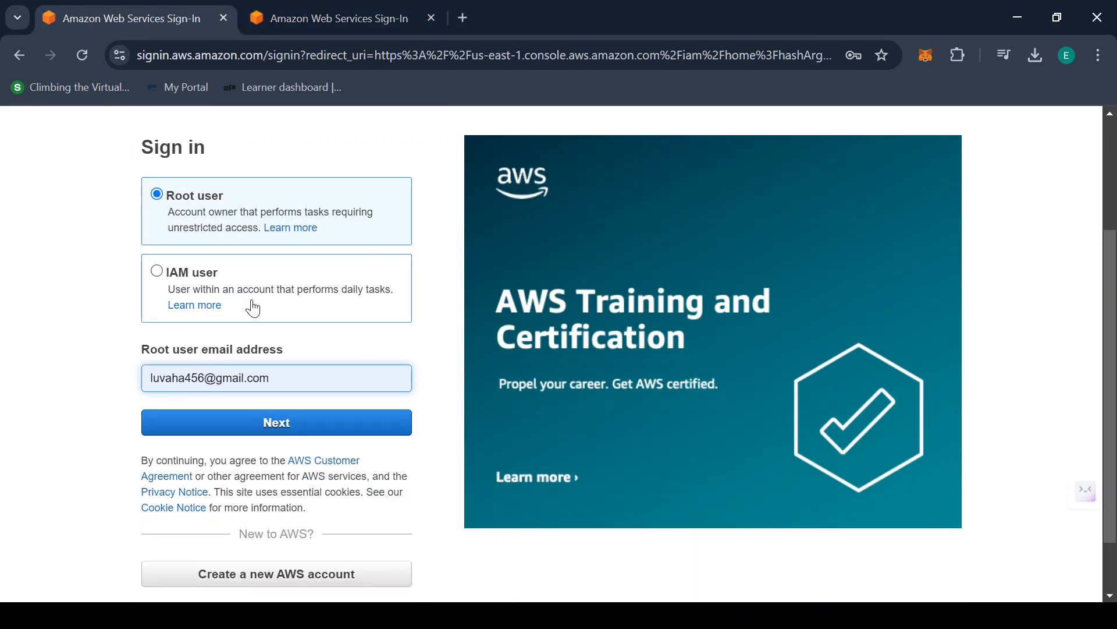
scroll(131, 308, up, 2)
scroll(175, 320, down, 1)
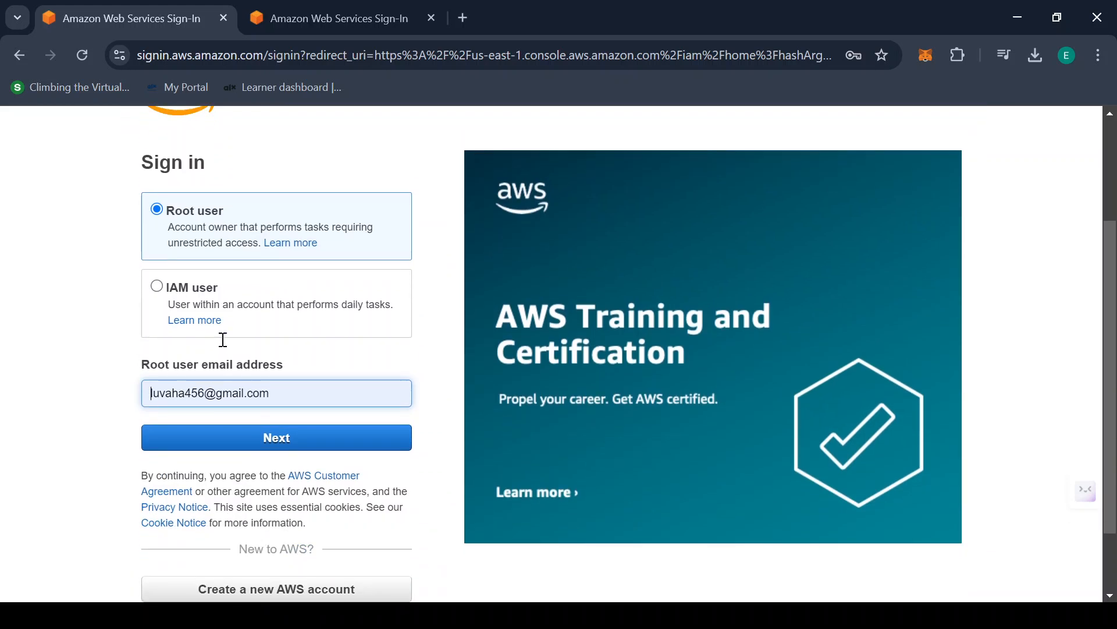
click(246, 444)
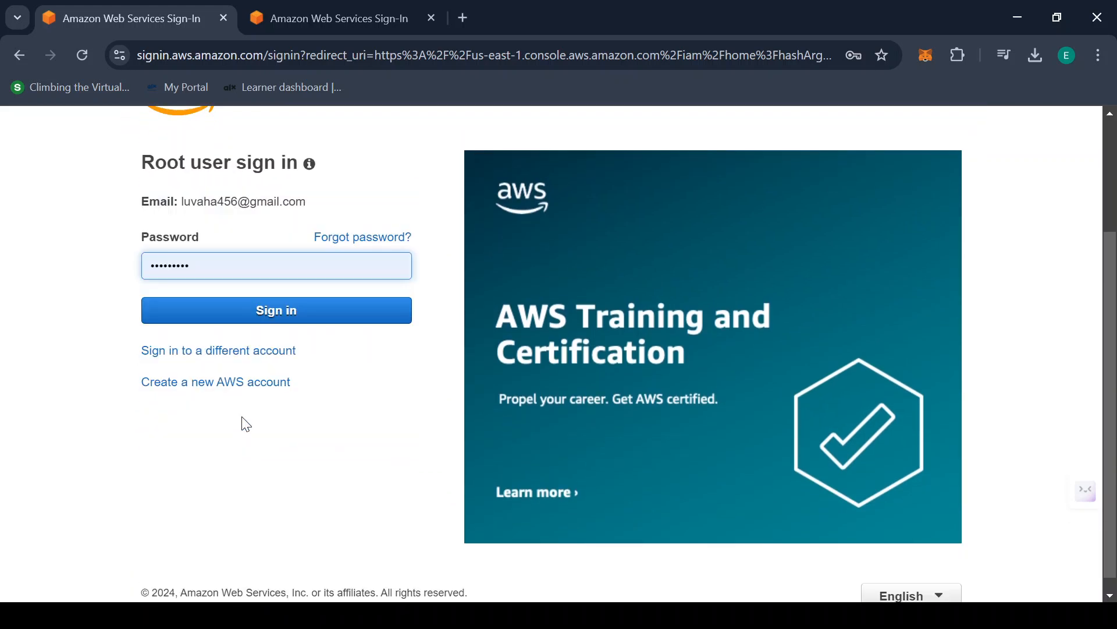
click(254, 317)
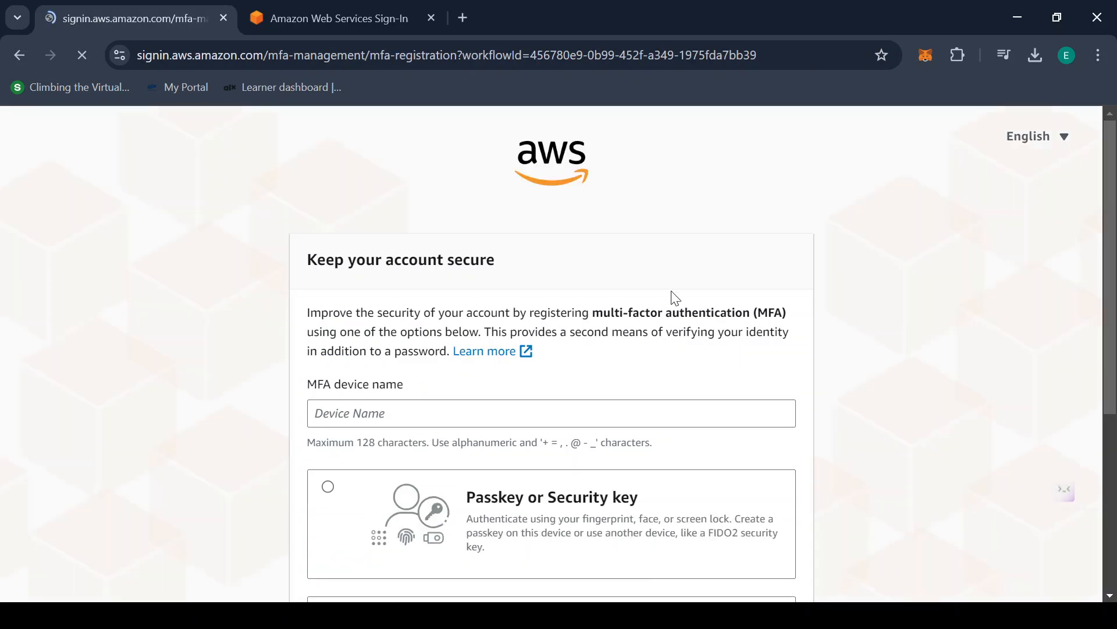
scroll(756, 281, down, 5)
click(688, 559)
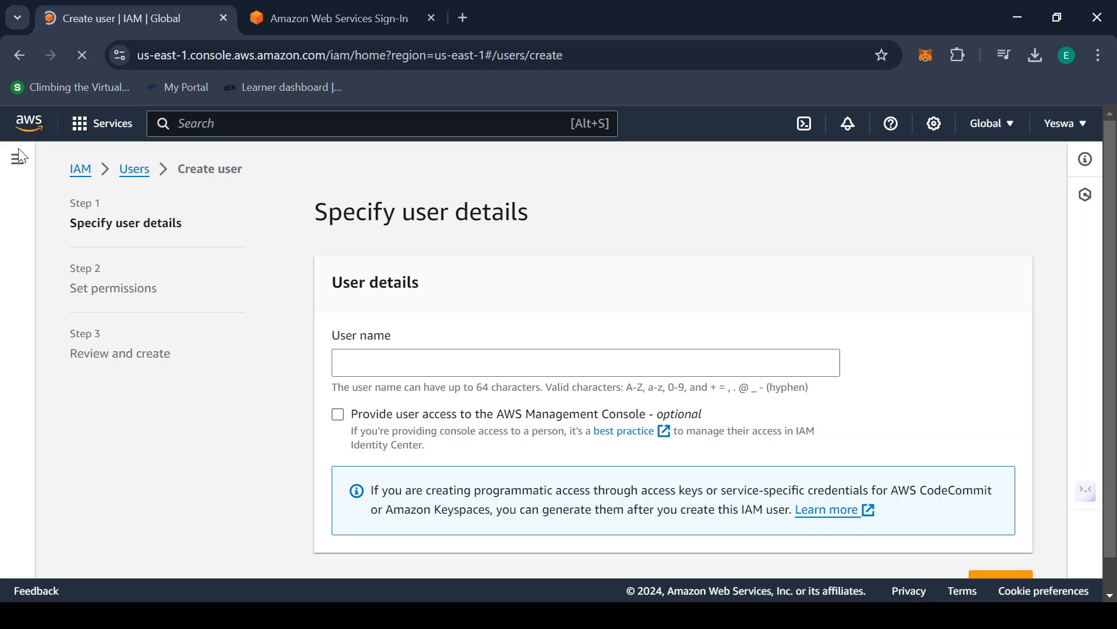
Copy the account ID from the account details on Console Home and sign out of the root user account
click(42, 123)
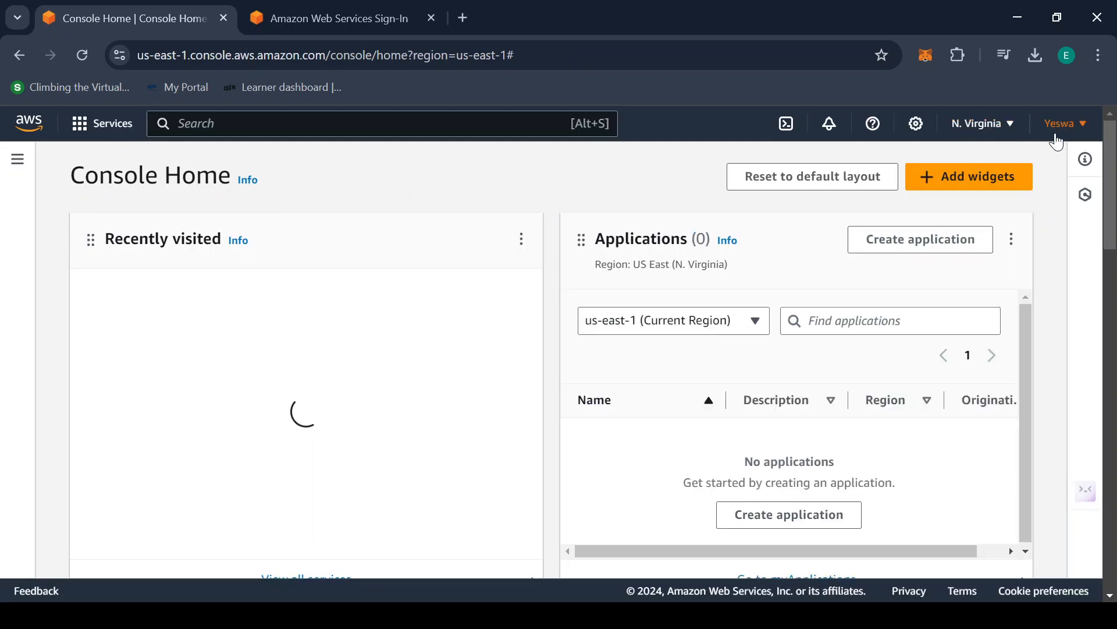
click(1059, 136)
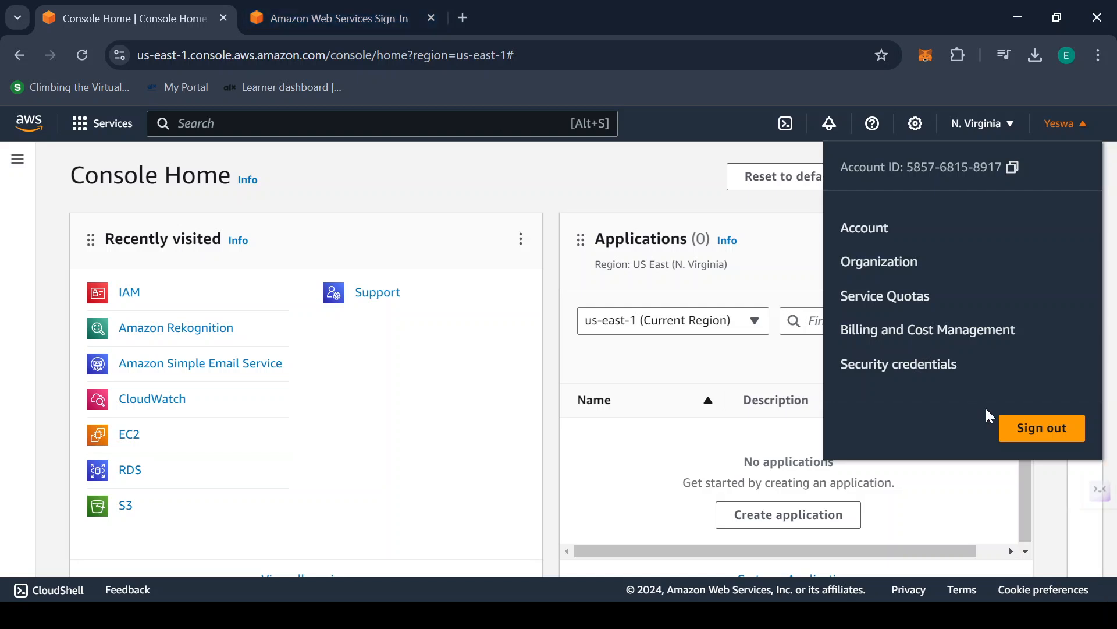
click(1021, 430)
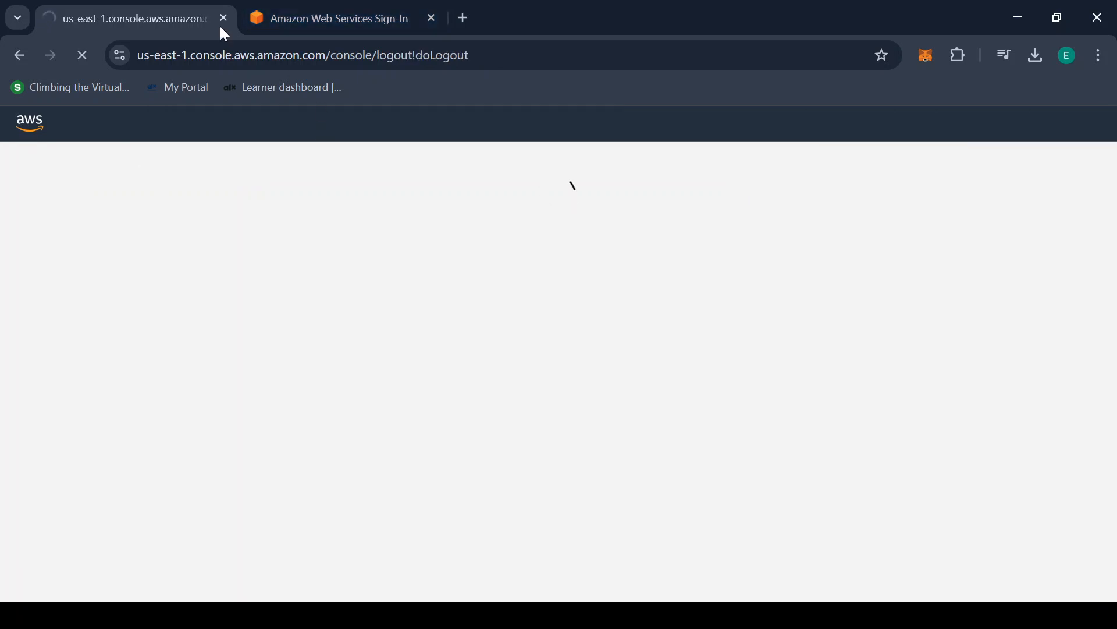
Return to the IAM user sign-in form, paste the copied account ID and submit the sign-in for Pilot
click(370, 22)
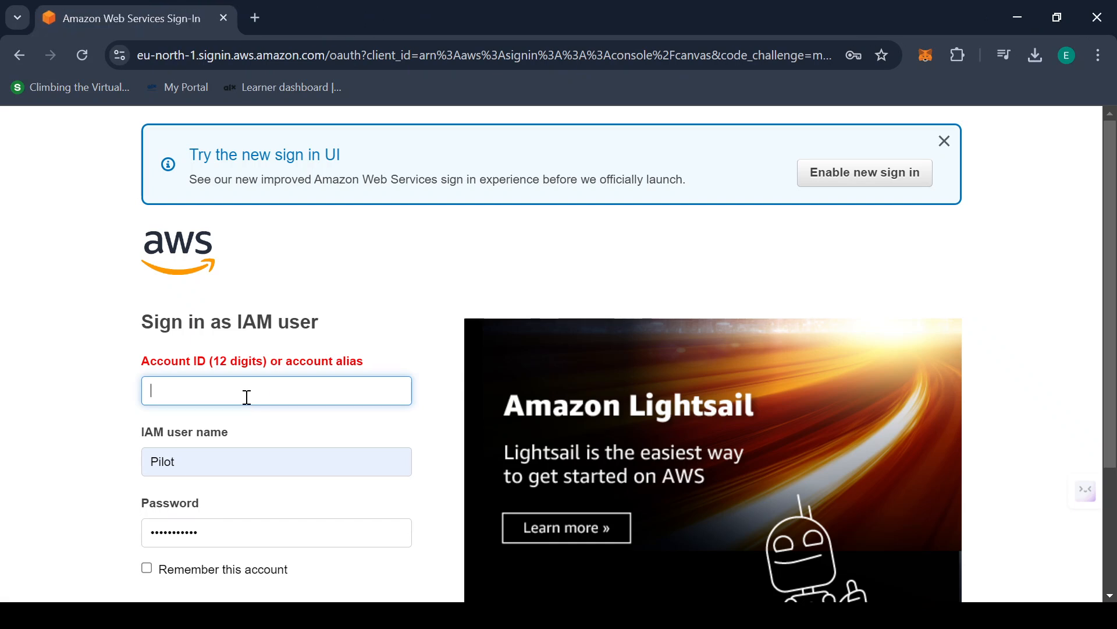
key(ctrl+v)
scroll(404, 246, down, 1)
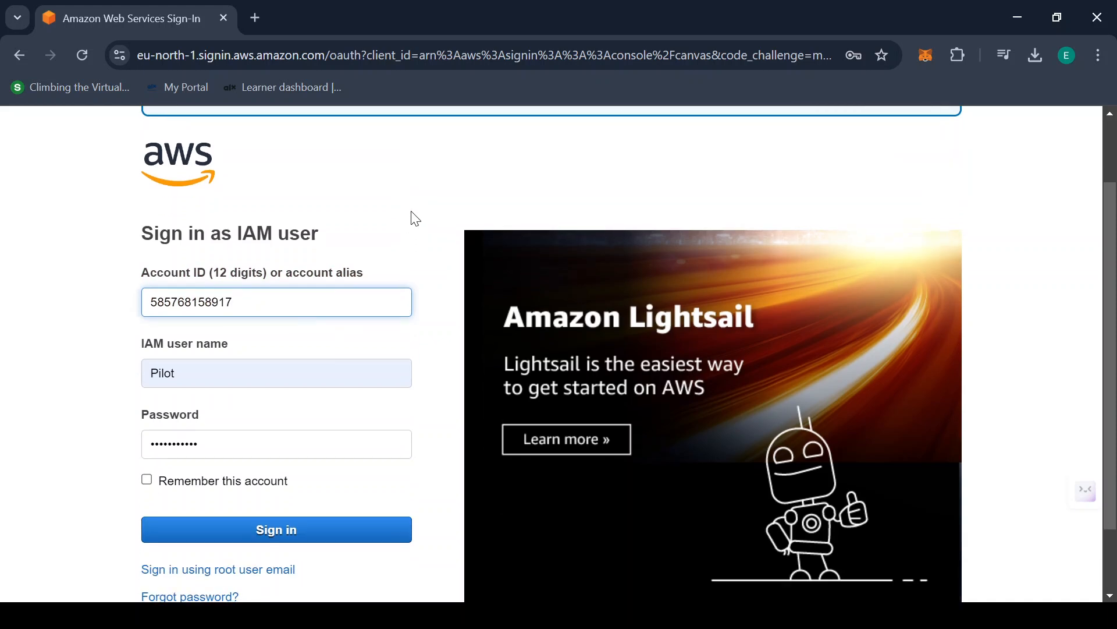
scroll(414, 218, down, 1)
click(317, 452)
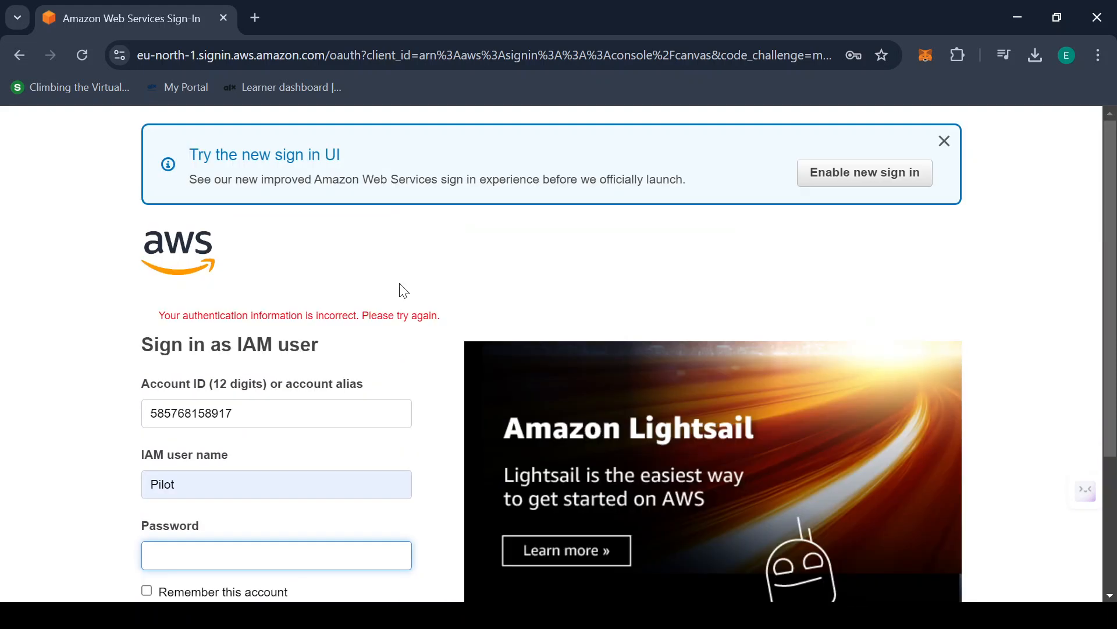
Try to sign in as Pilot again with a re-entered account password
scroll(400, 289, down, 1)
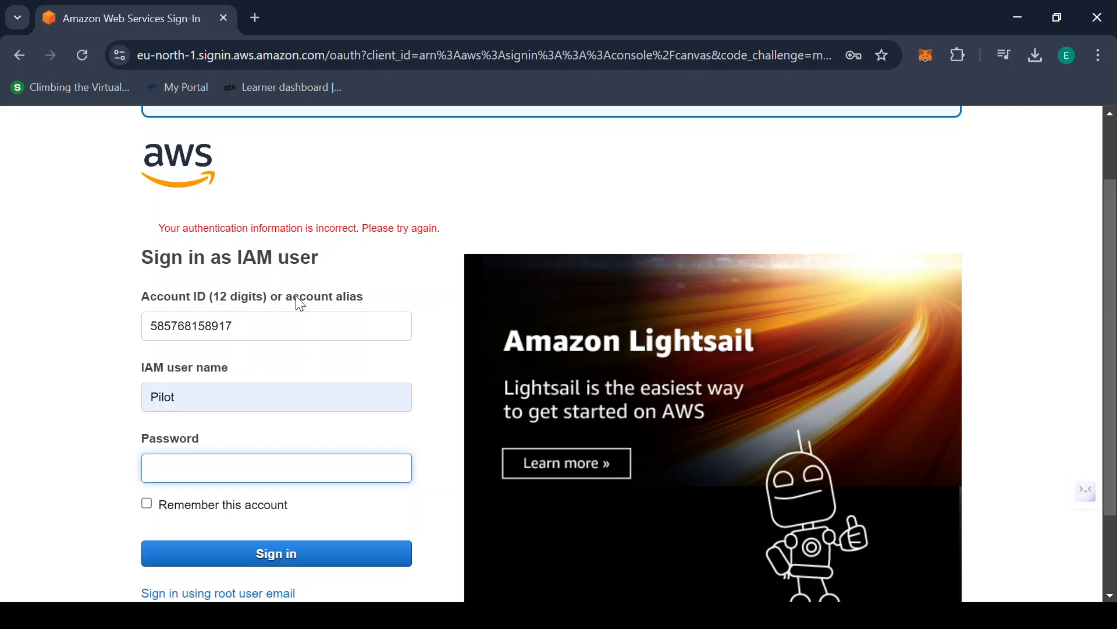
scroll(320, 233, down, 1)
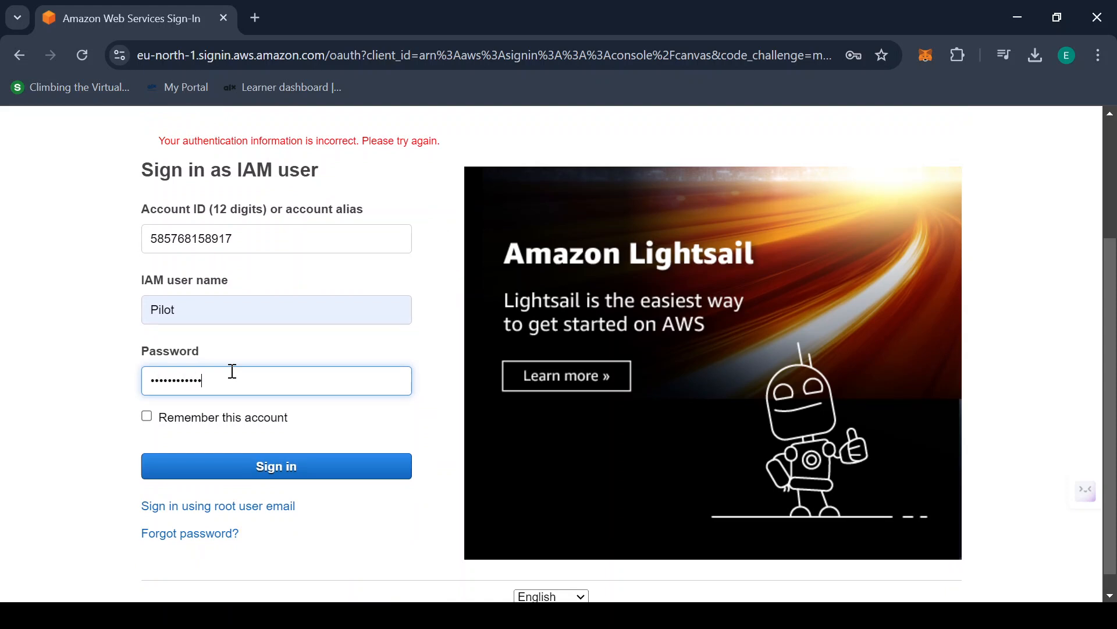
click(270, 470)
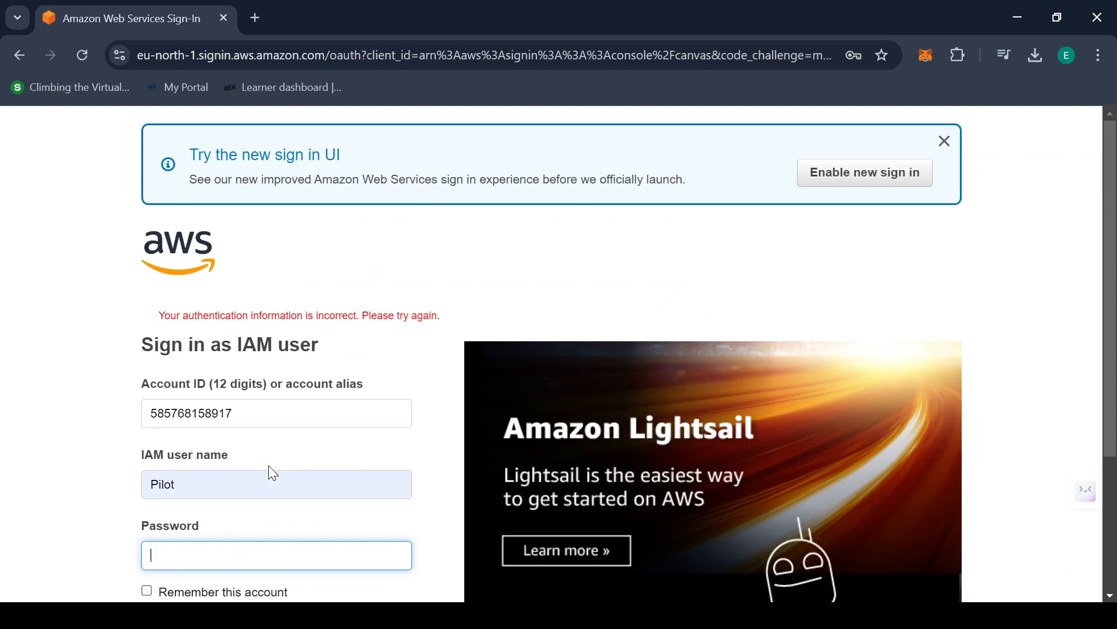
Enter the account password for the IAM user Pilot once more, correcting the typing, and submit the sign-in
scroll(236, 373, down, 2)
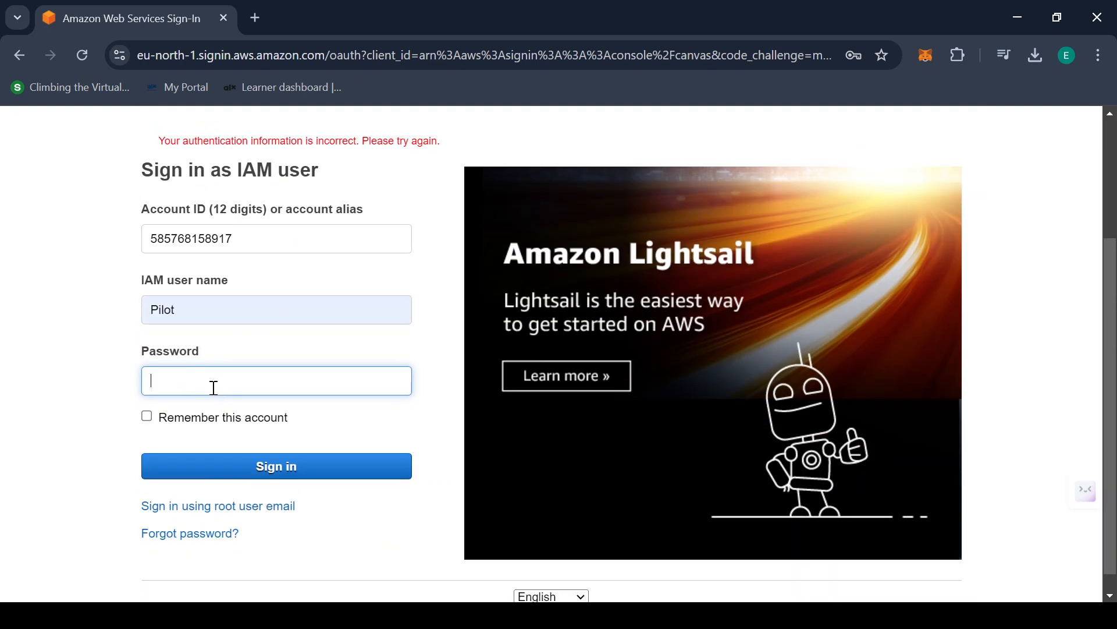
text(•••)
key(BackSpace)
key(BackSpace)
text(•••••••••••)
click(299, 470)
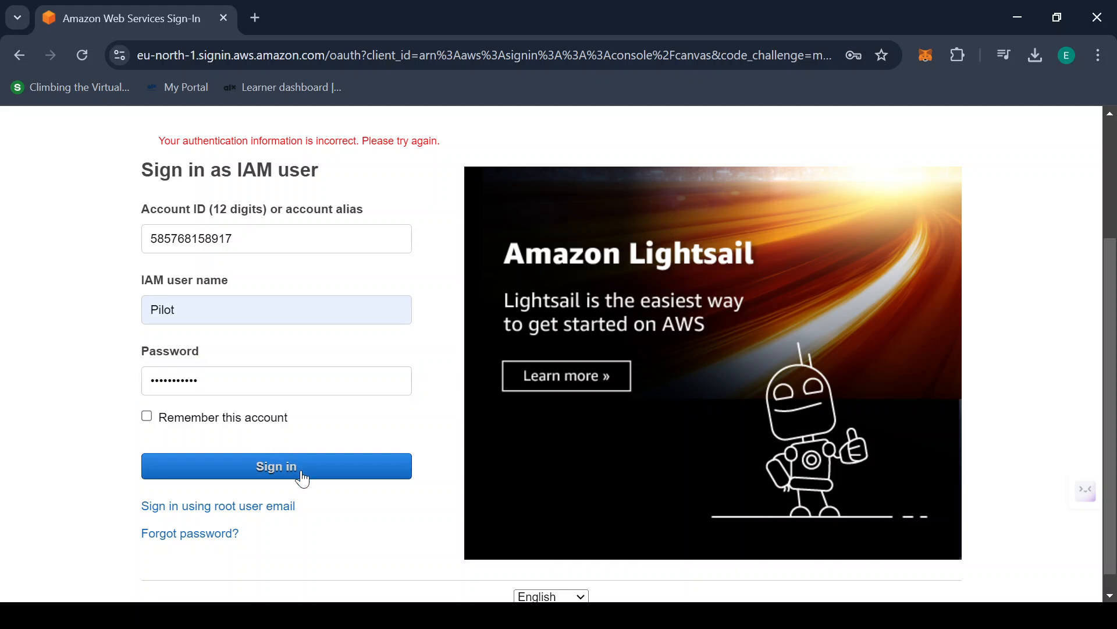